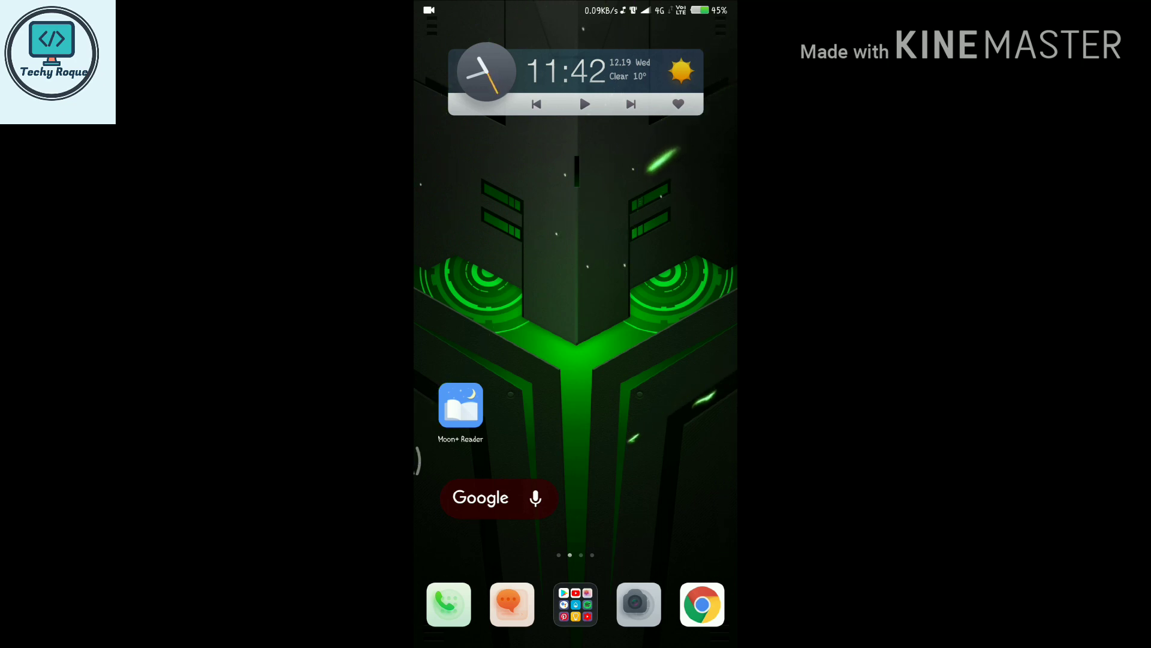
Expand the dock folder that holds Play Store, YouTube and Gallery
left_click(423, 134)
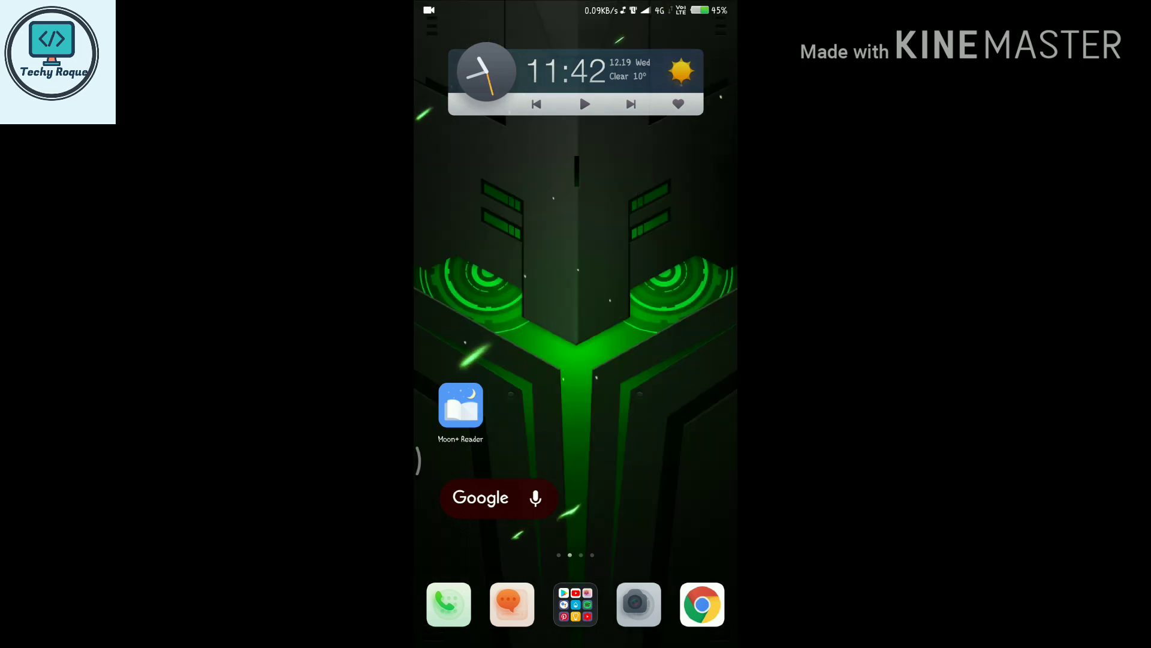
Open Google Play Store and rerun the earlier 'moon+' search
left_click(576, 604)
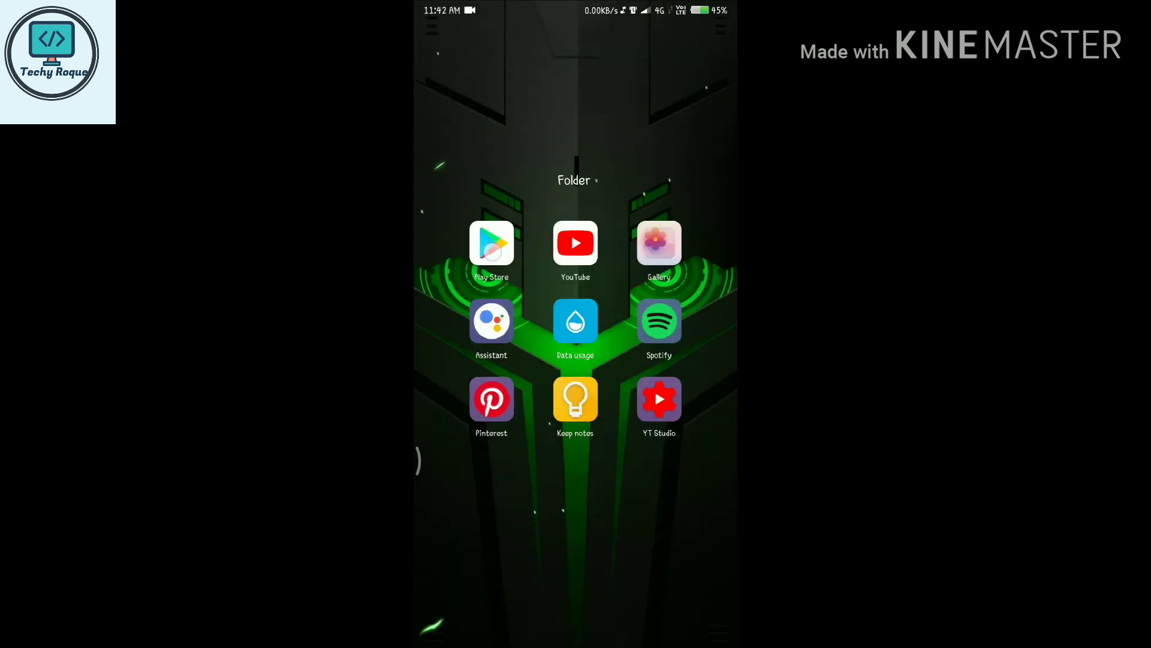
left_click(491, 243)
left_click(576, 47)
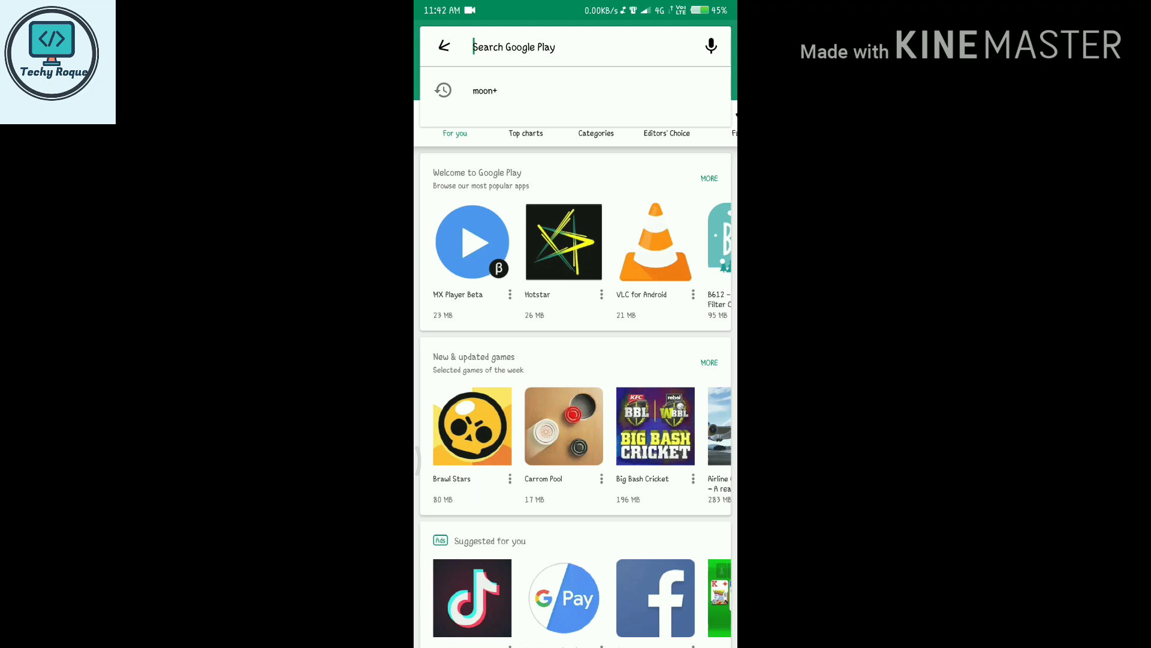
left_click(486, 95)
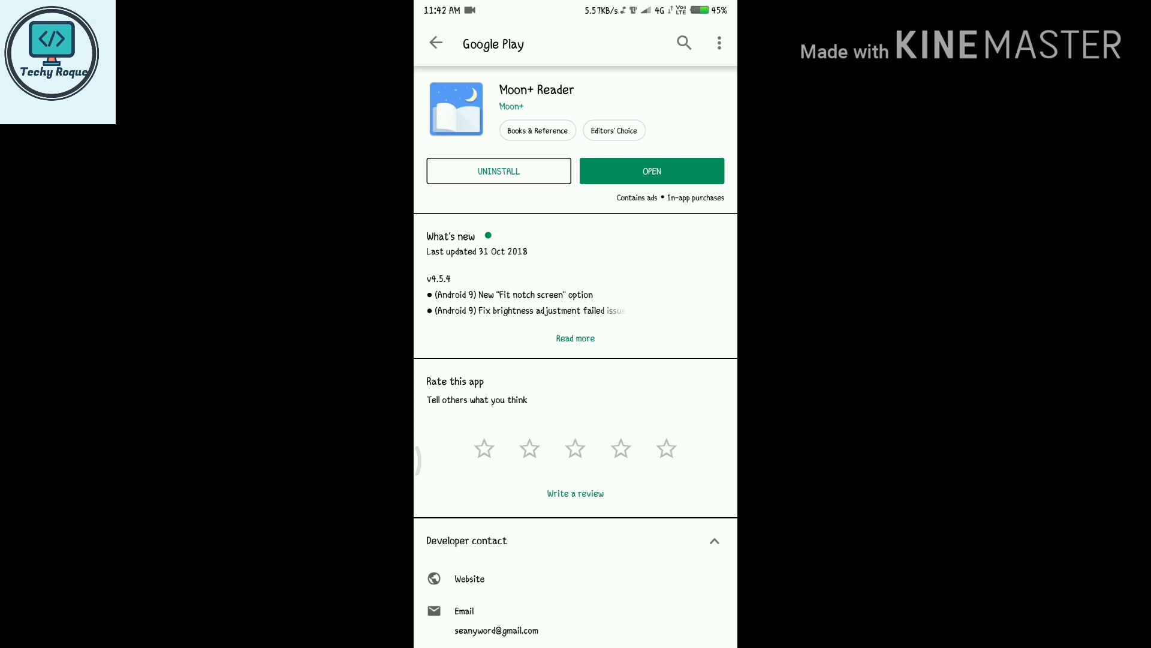
Launch the installed Moon+ Reader from its store page and browse its library home
mouse_move(488, 37)
left_mouse_down()
mouse_move(504, 401)
mouse_move(504, 90)
left_mouse_up()
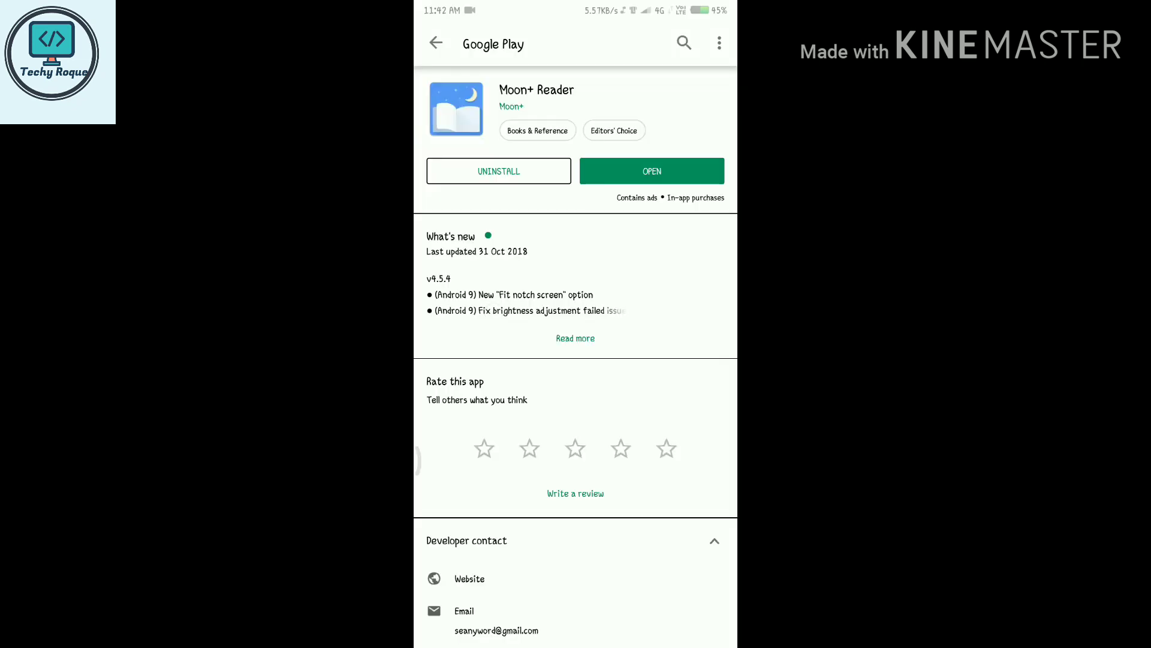
left_click(624, 172)
scroll(621, 238, "down", 10)
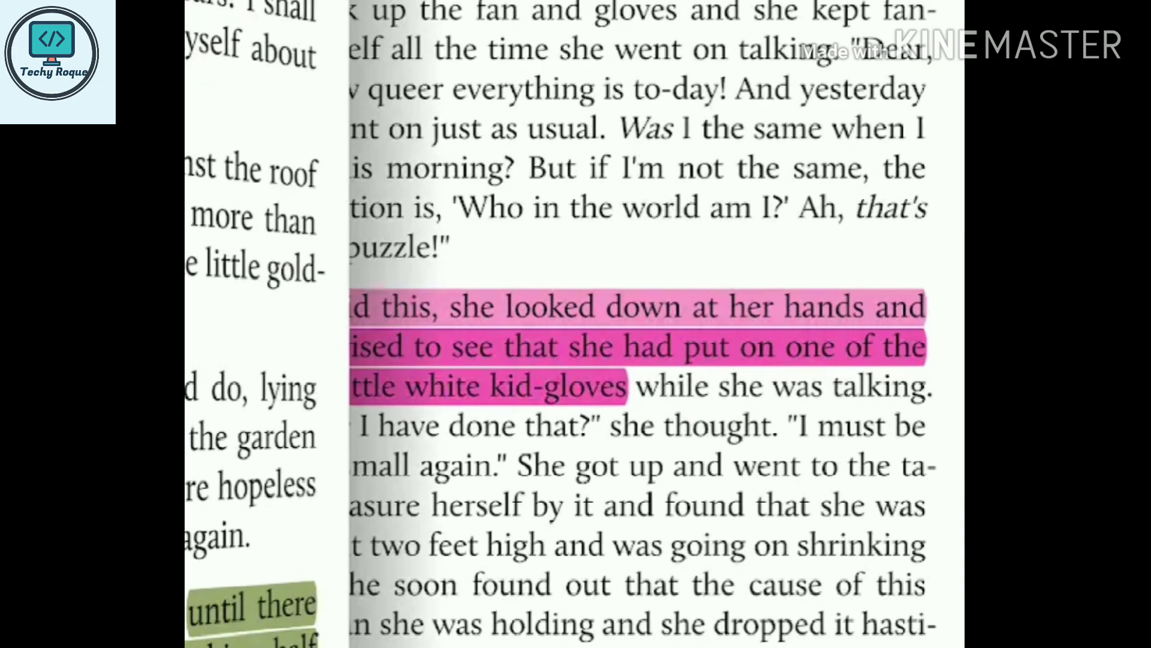
scroll(575, 331, "right", 5)
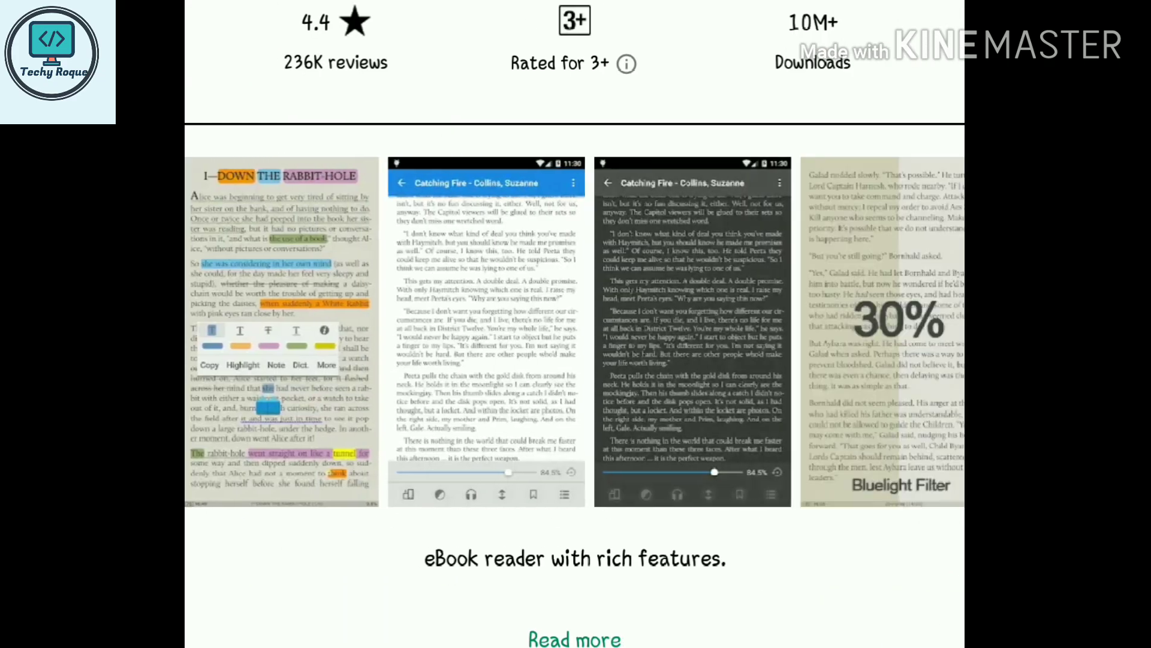
scroll(493, 411, "right", 5)
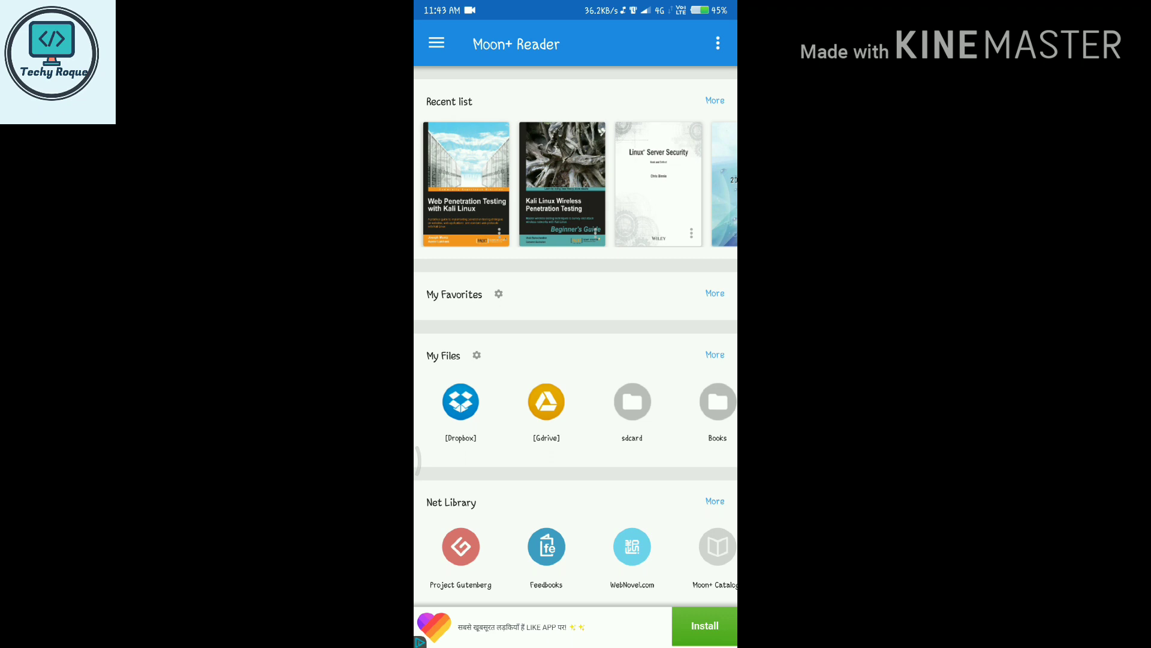
Scroll down the library home and swipe through the Statistics cards
scroll(576, 335, "down", 3)
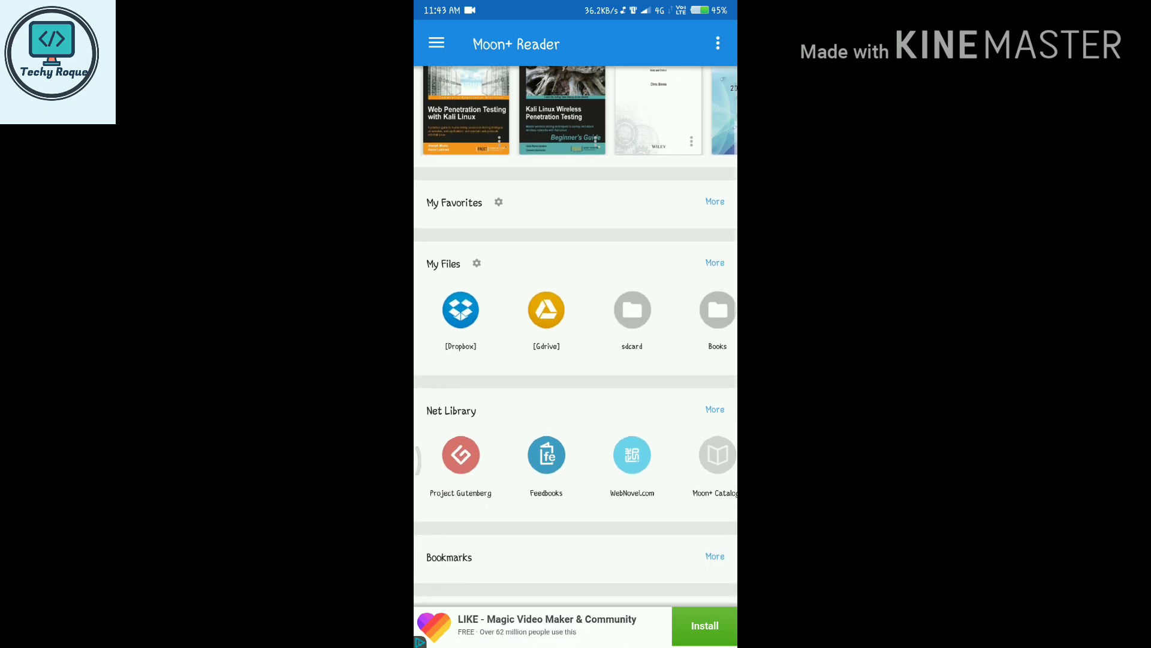
scroll(576, 334, "down", 5)
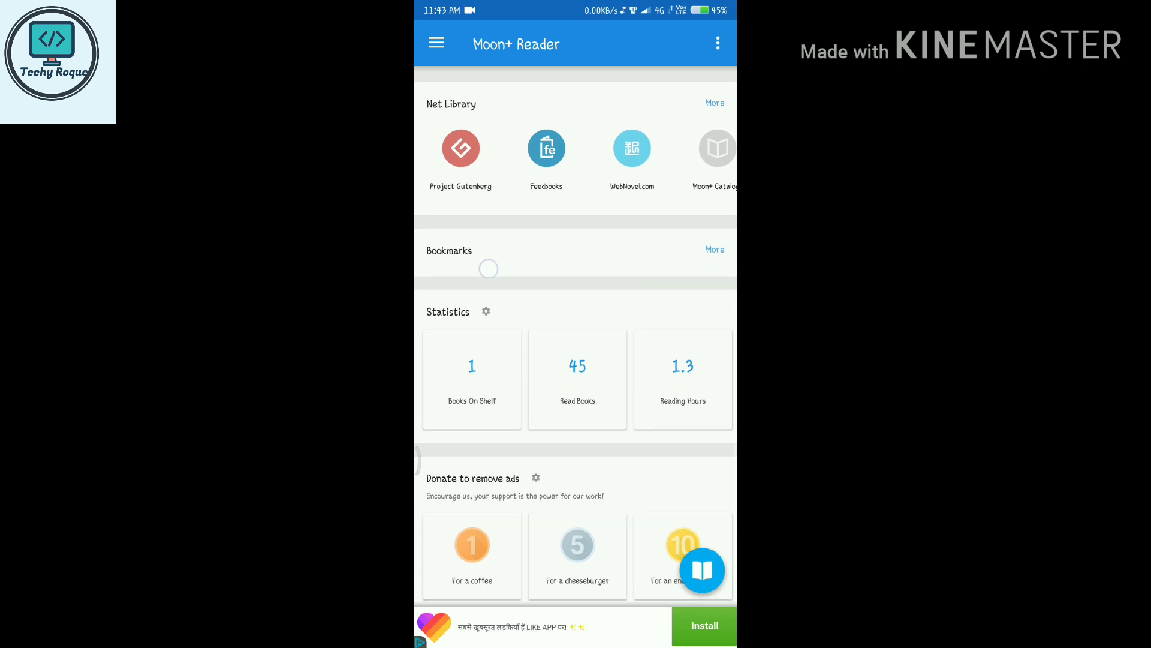
scroll(486, 264, "down", 1)
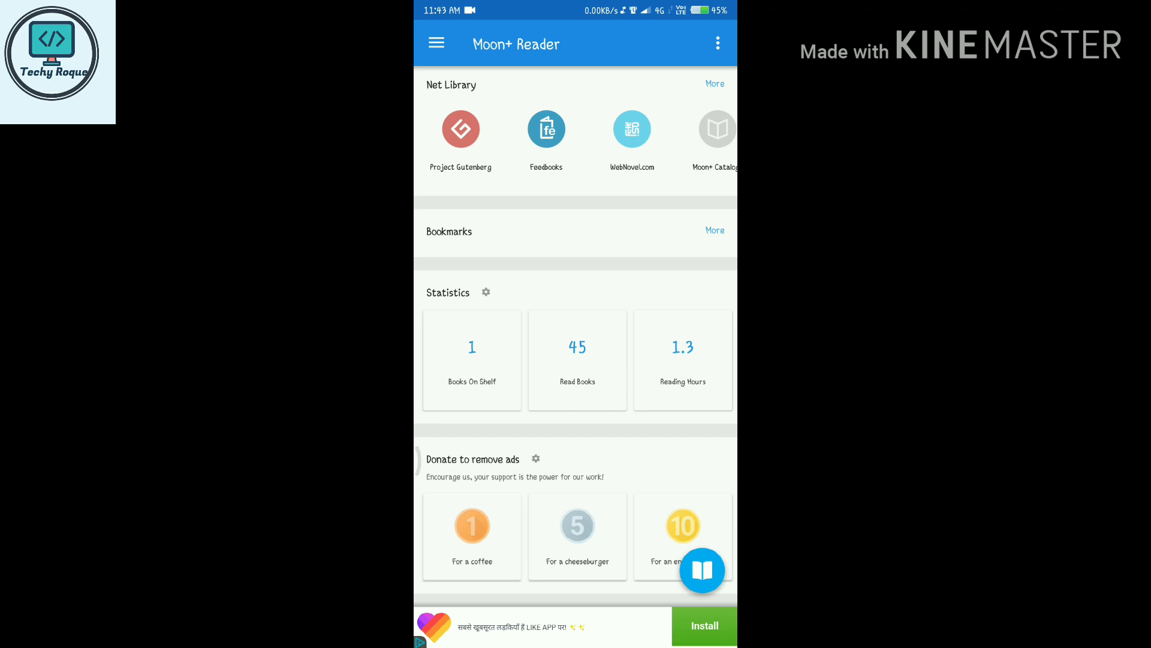
left_click_drag(522, 346, 453, 347)
left_click_drag(539, 360, 464, 359)
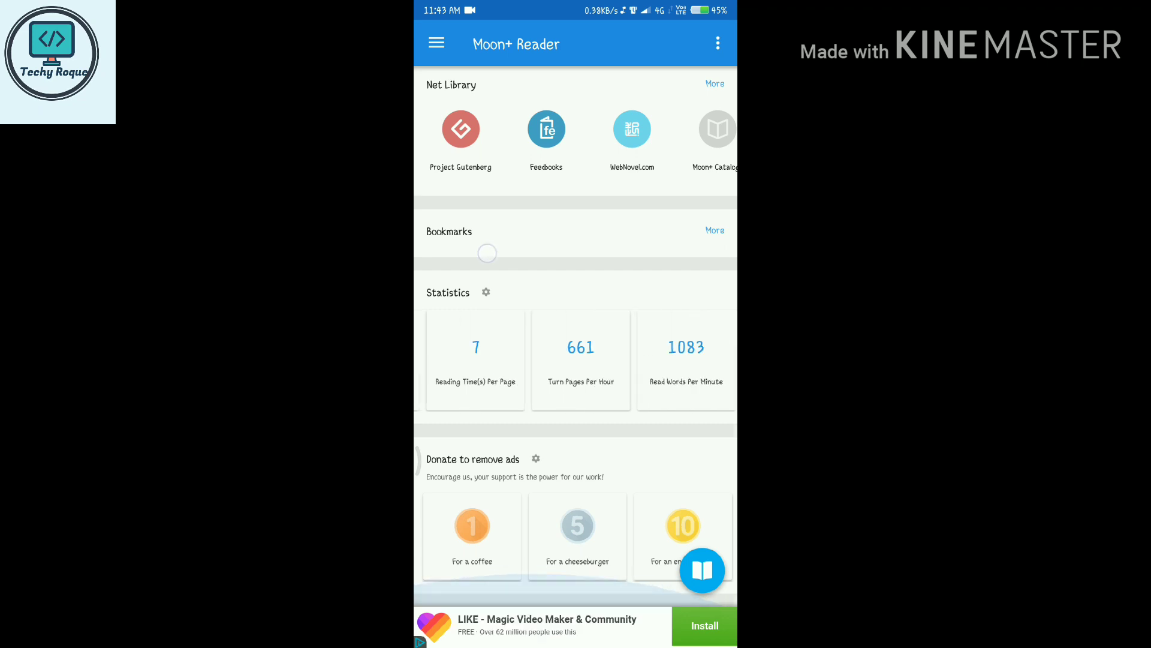
scroll(486, 360, "up", 7)
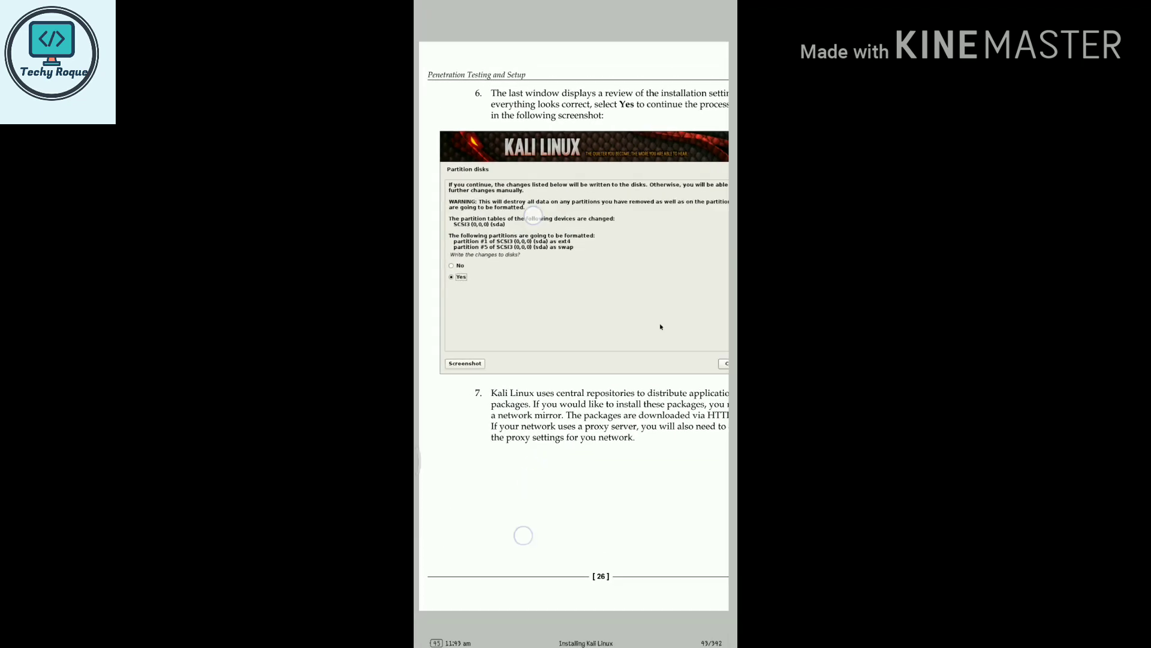
Turn back and forth through the Kali install pages, then slide ahead to page 53 of 342
scroll(528, 375, "down", 3)
left_click(575, 468)
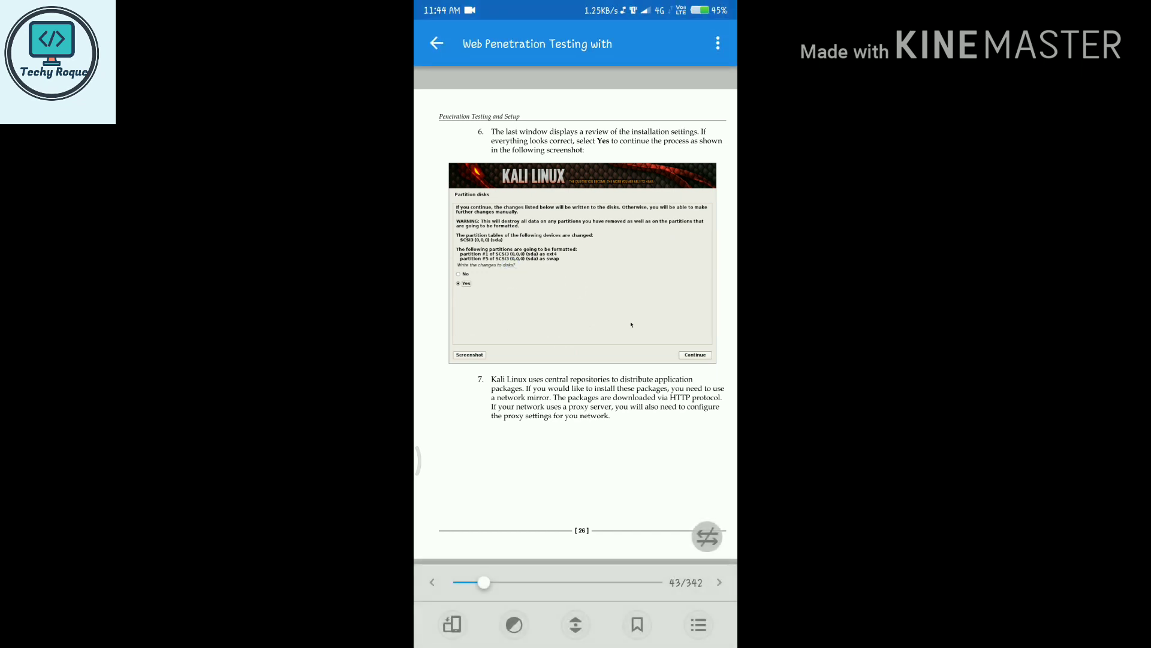
scroll(576, 323, "right", 3)
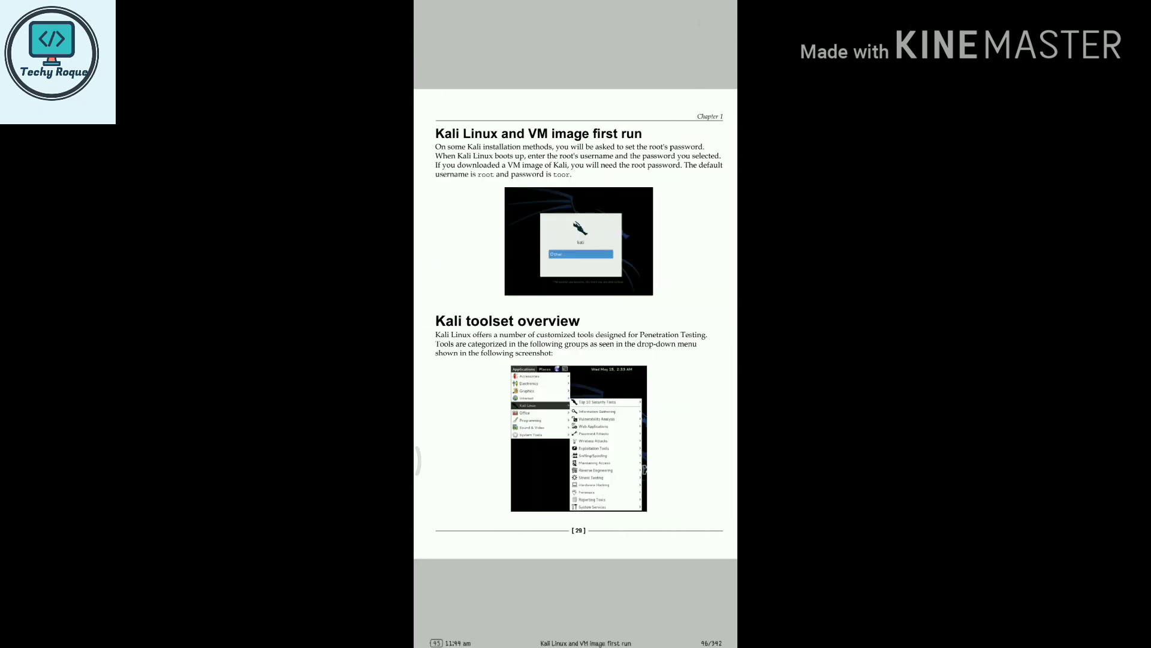
scroll(576, 324, "right", 1)
left_click(428, 352)
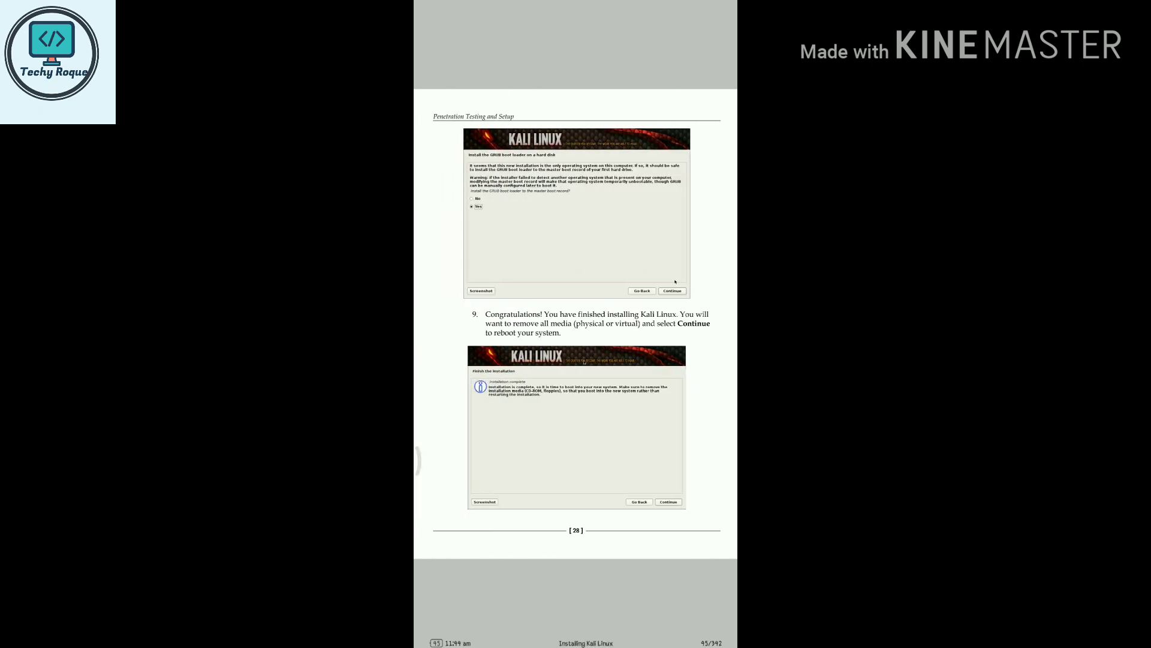
left_click(700, 375)
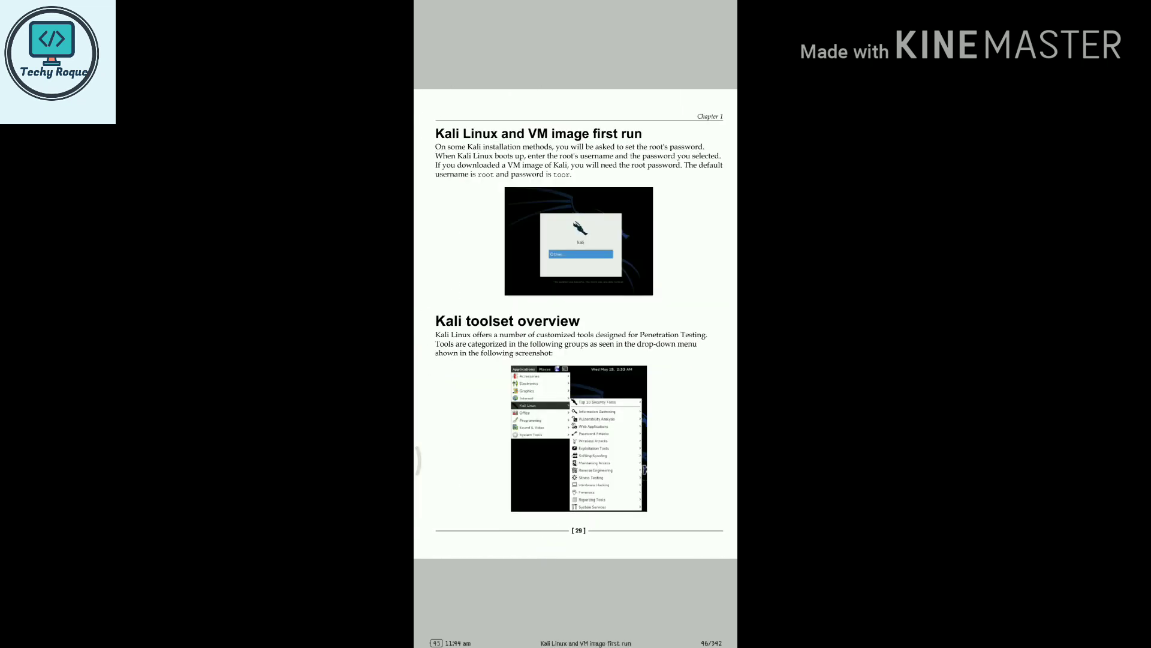
left_click(558, 130)
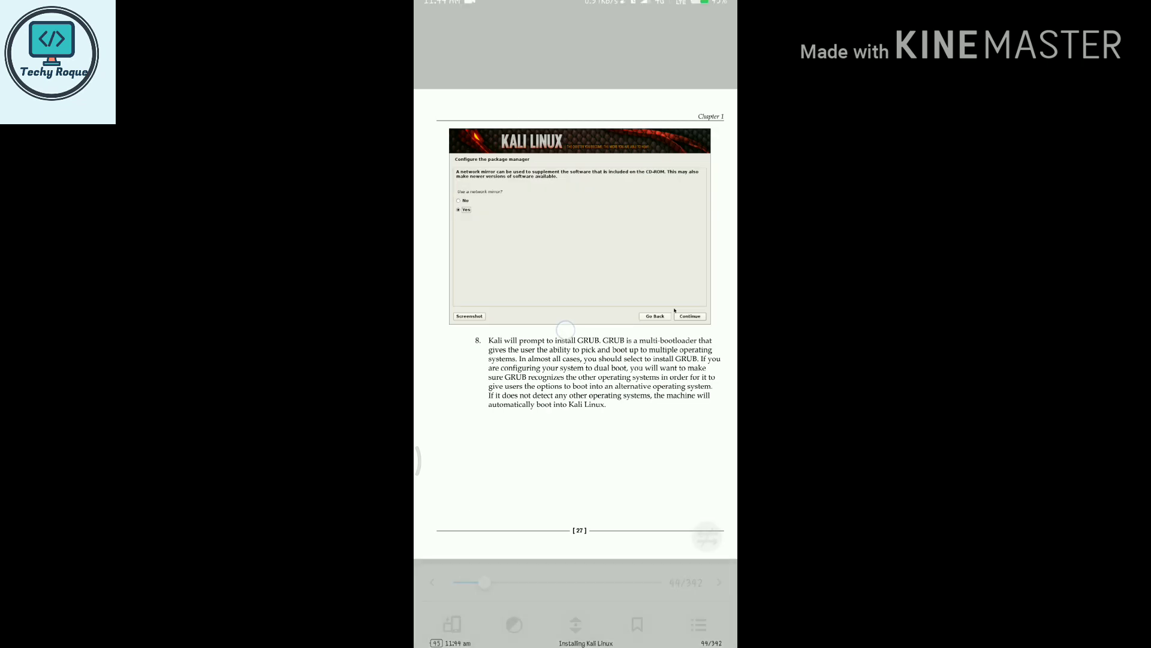
mouse_move(526, 582)
left_mouse_down()
mouse_move(611, 582)
mouse_move(488, 581)
left_mouse_up()
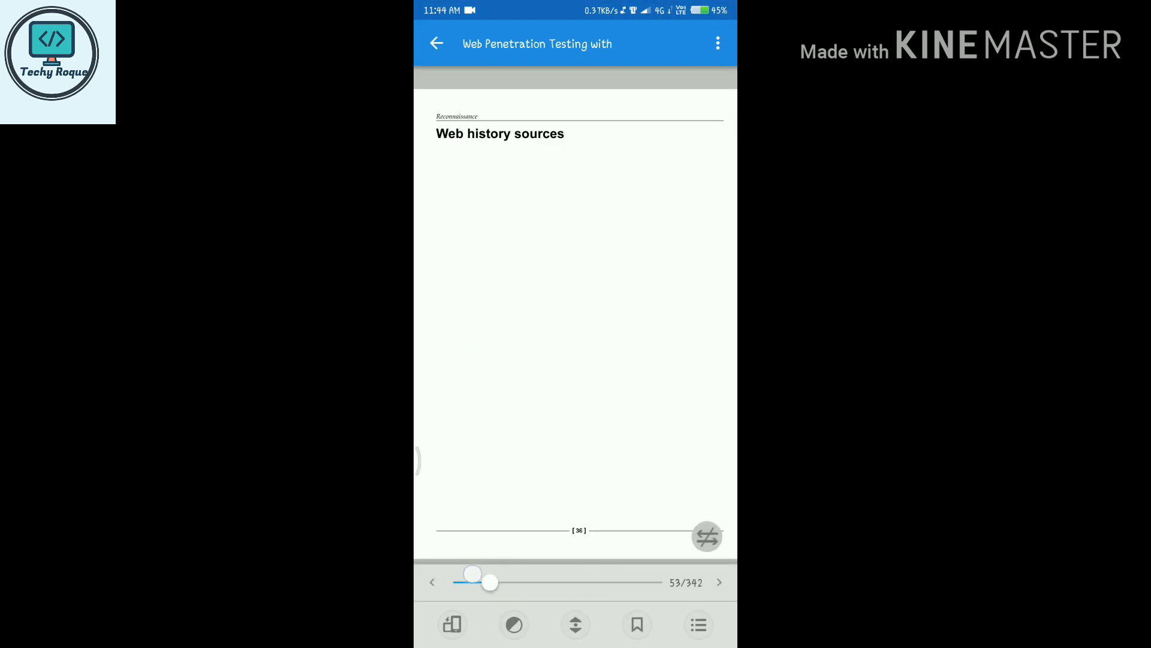
Switch the app to Night Theme and back to Day Theme, then open and close Options
left_click(437, 43)
left_click(564, 609)
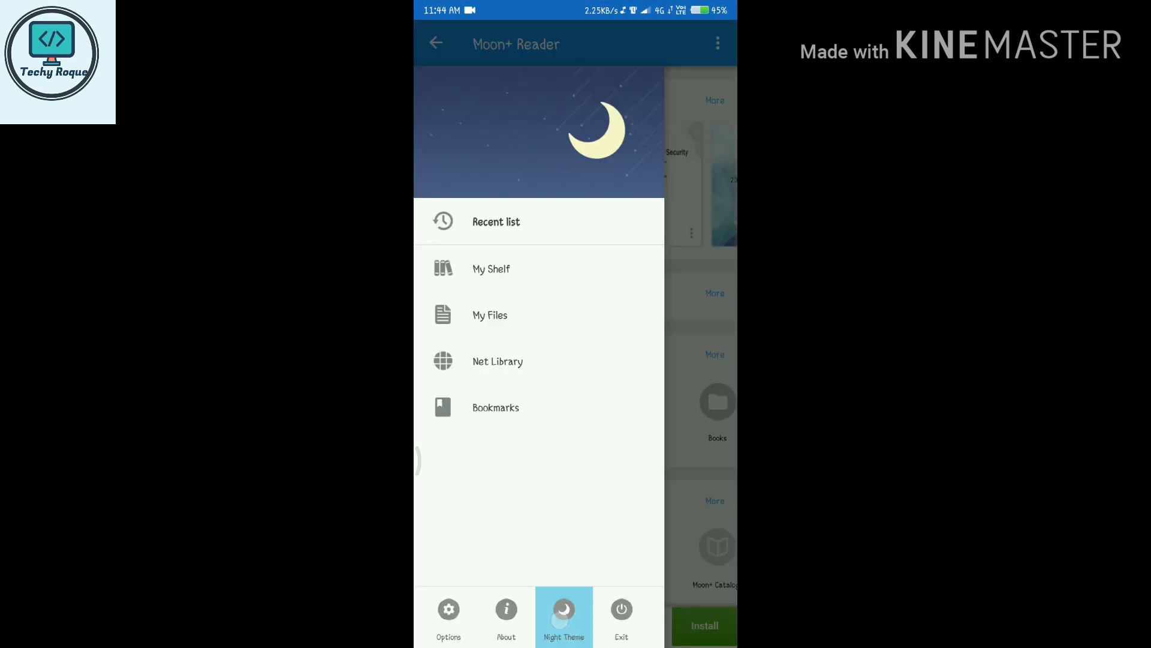
left_click_drag(580, 470, 438, 470)
left_click(437, 43)
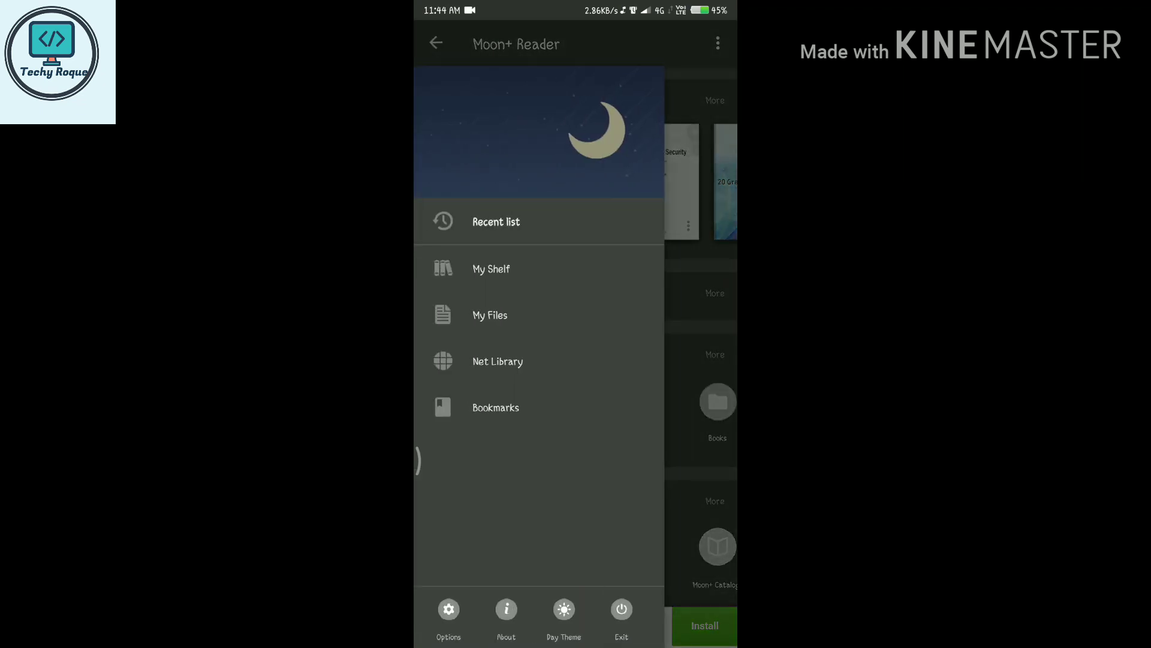
left_click(564, 608)
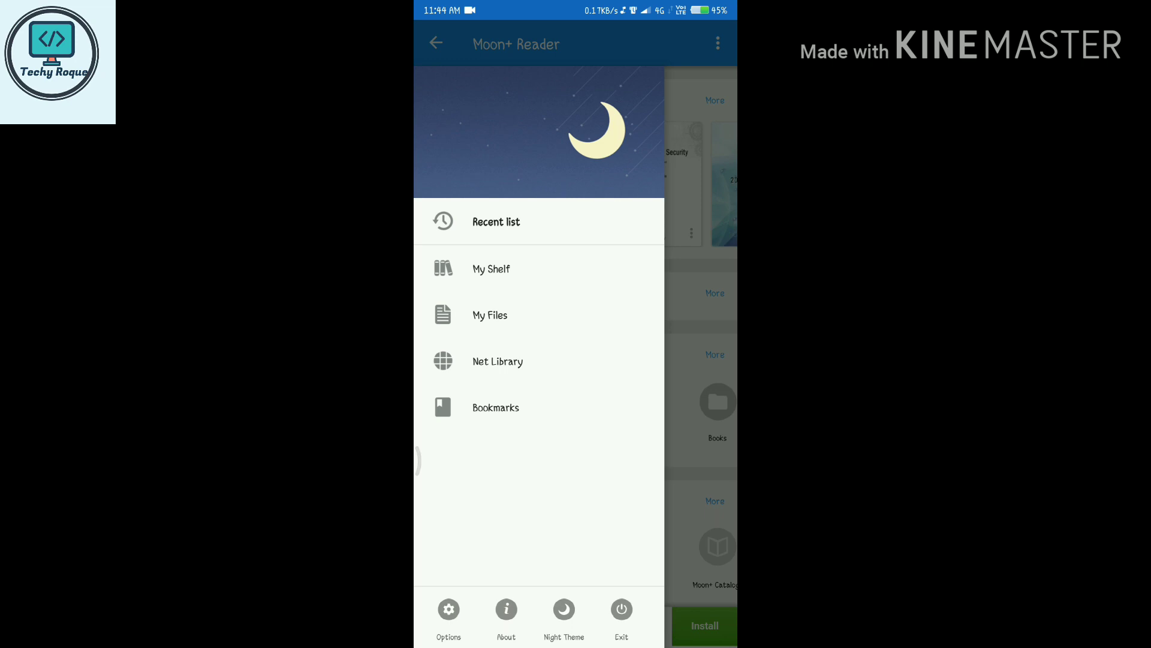
left_click(449, 608)
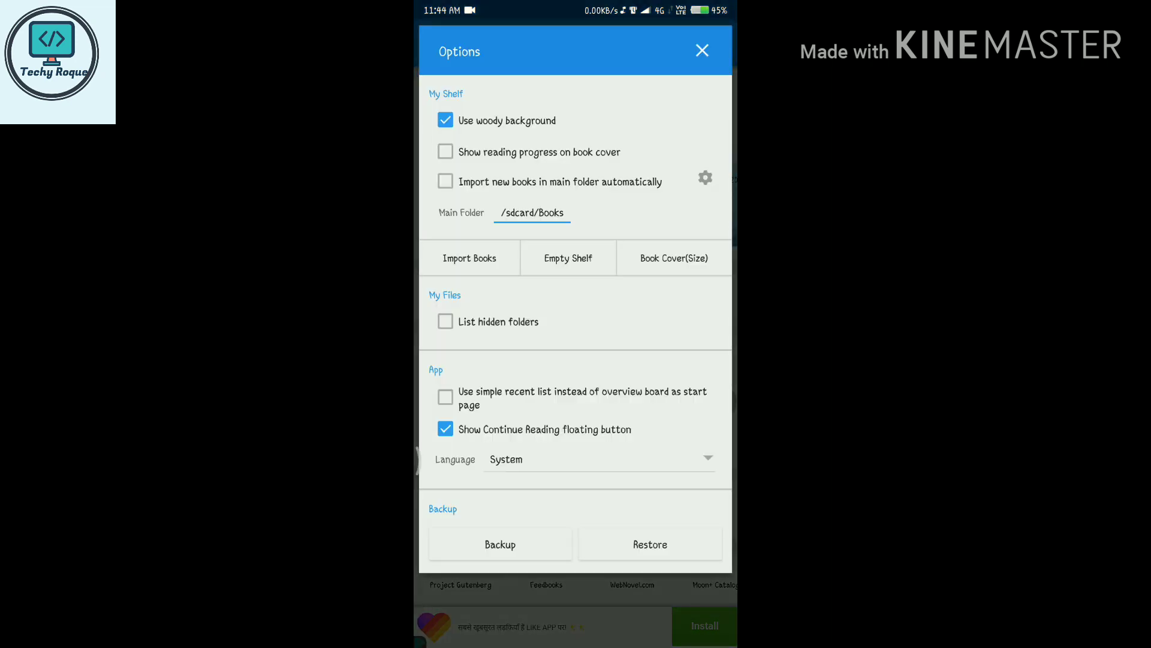
key("Escape")
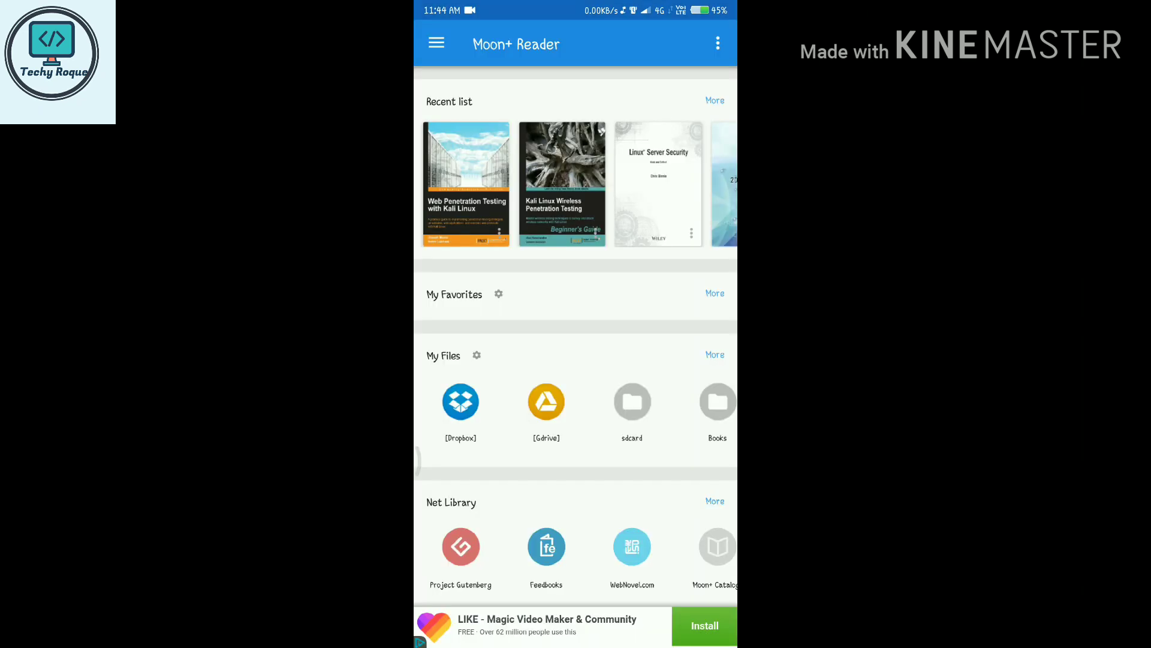
Resume the last opened Kali book and view its auto scroll settings
left_click(718, 41)
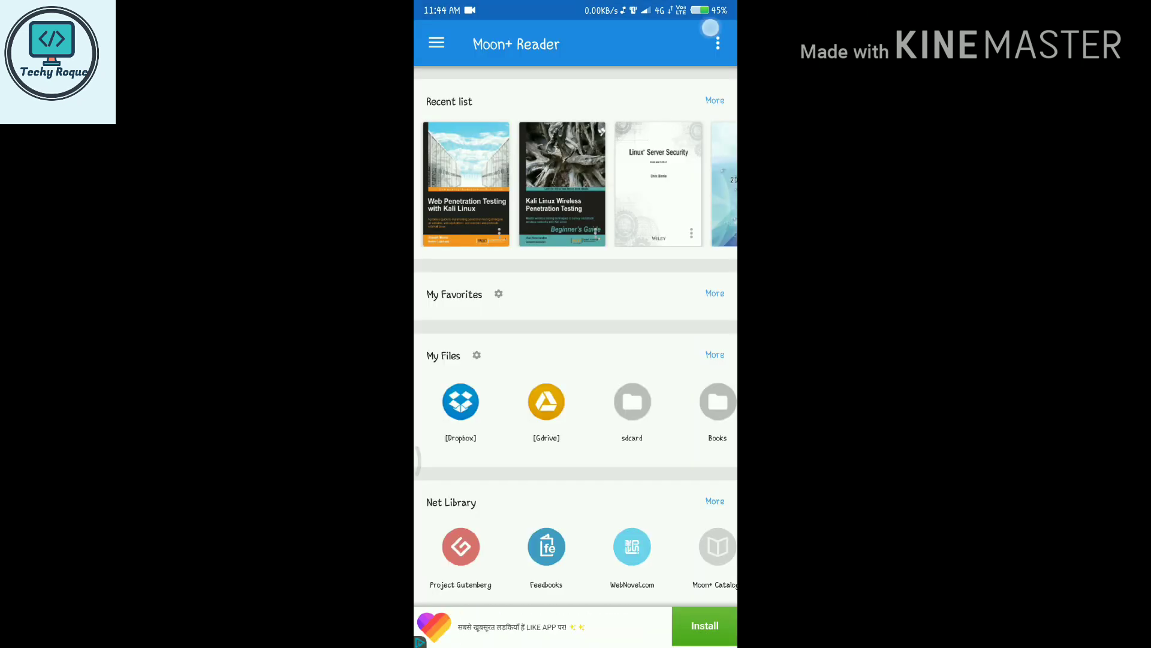
left_click(613, 44)
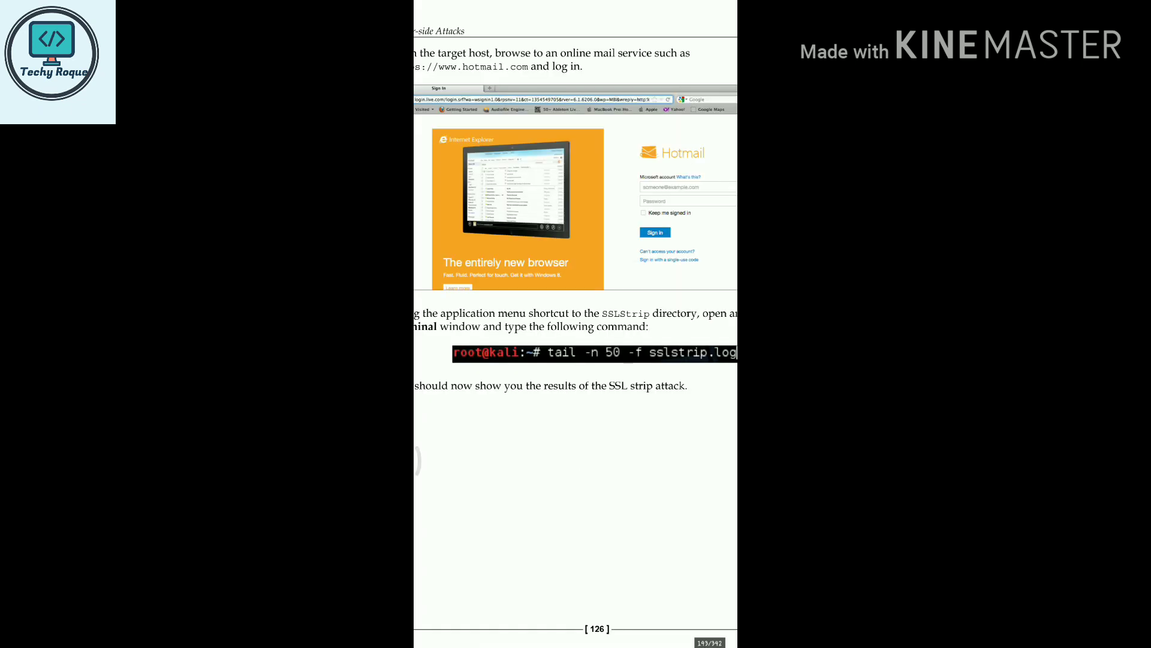
left_click(549, 355)
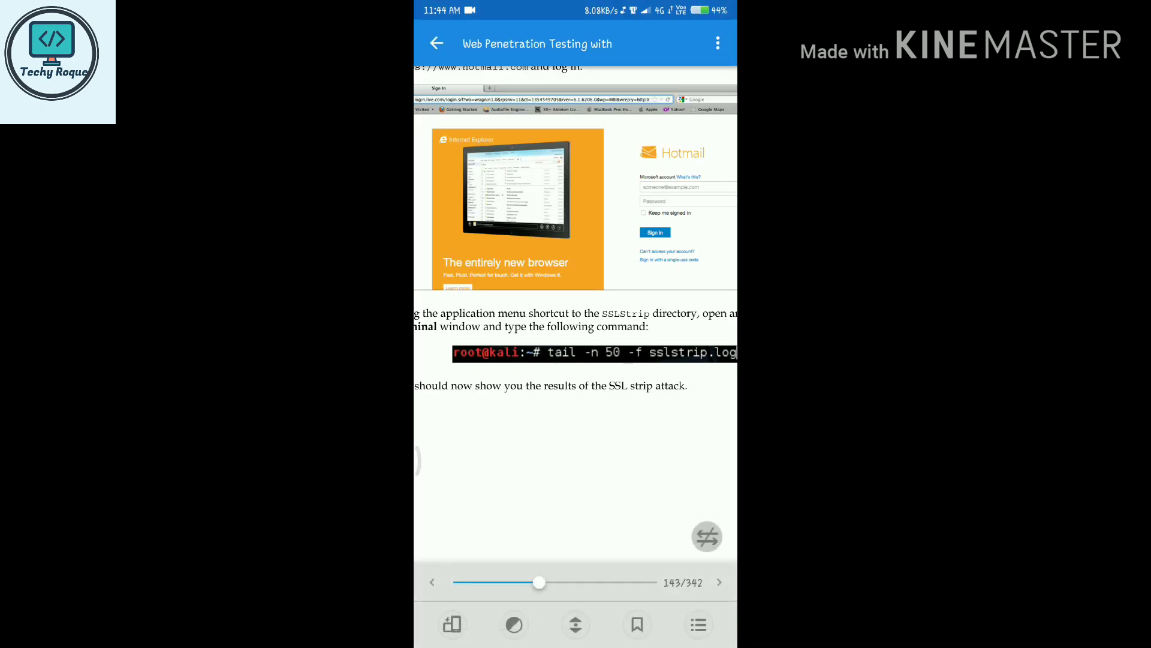
left_click(575, 625)
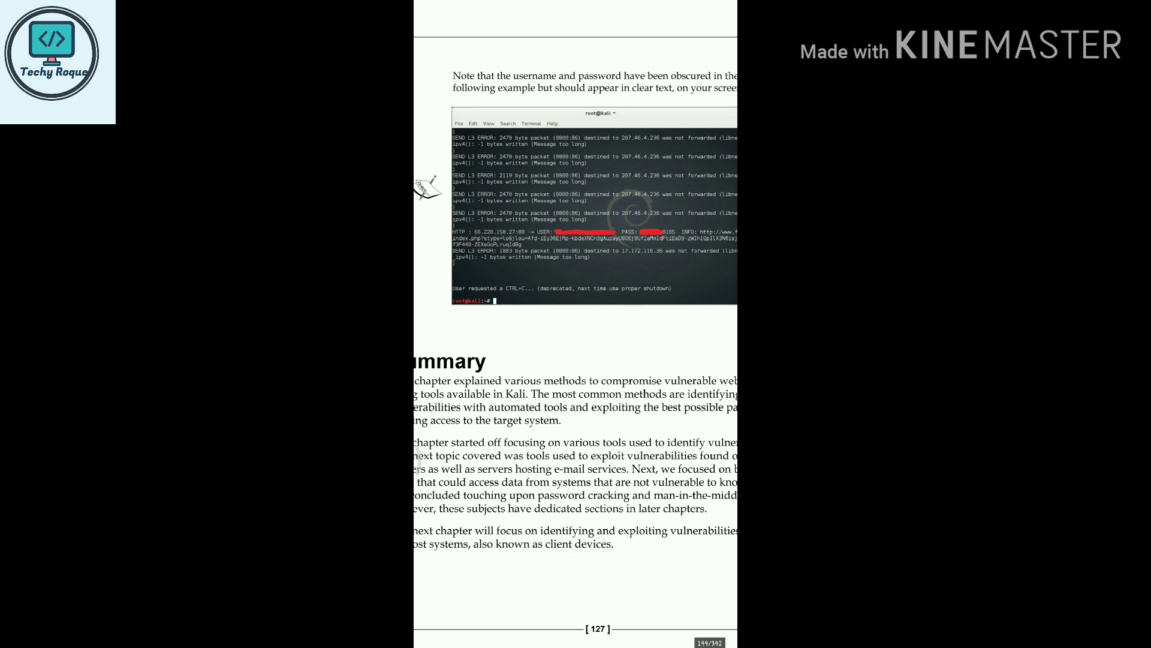
Jump via the chapter list to 'Other tools available in Kali' and fit the page on screen
left_click(575, 324)
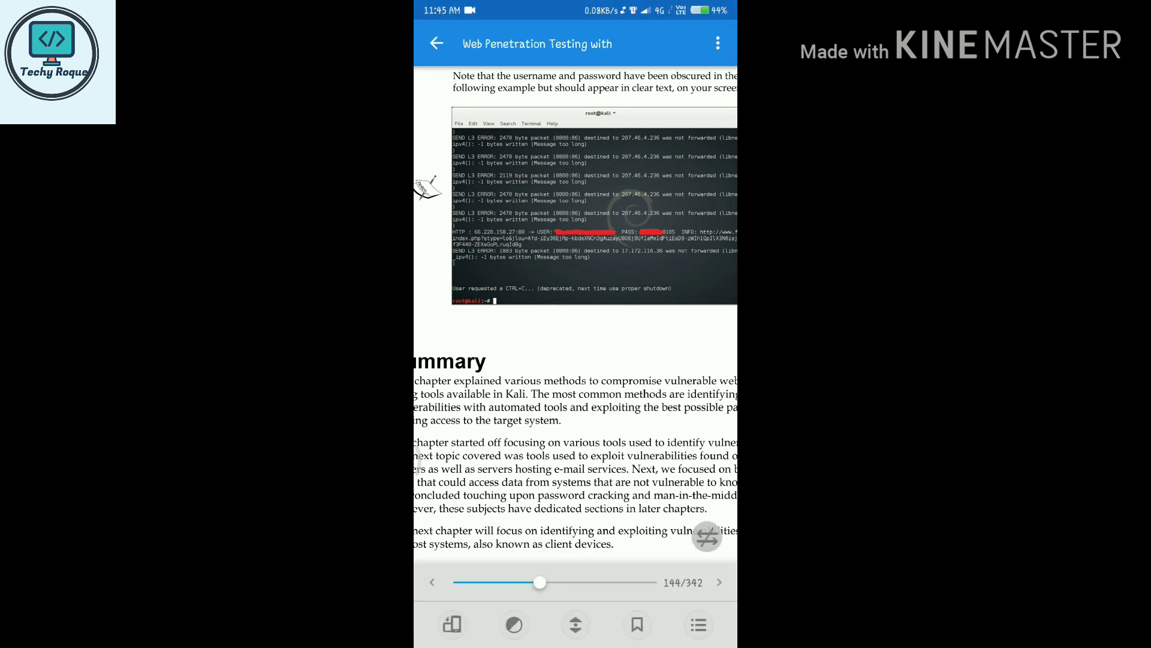
left_click(698, 624)
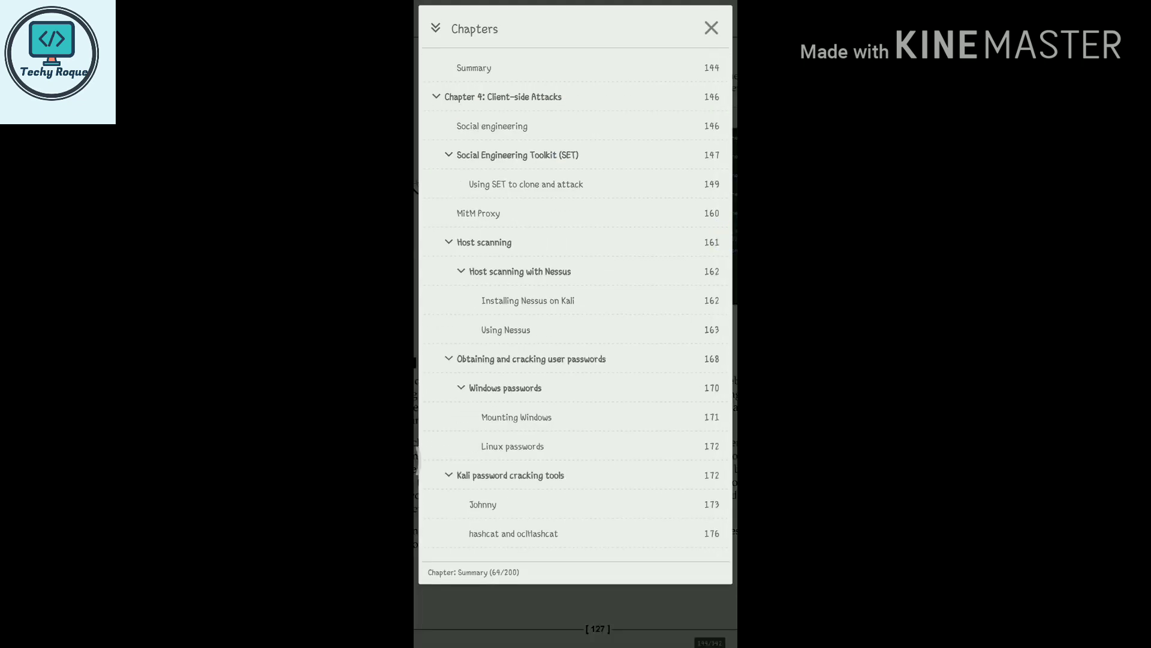
scroll(510, 459, "down", 20)
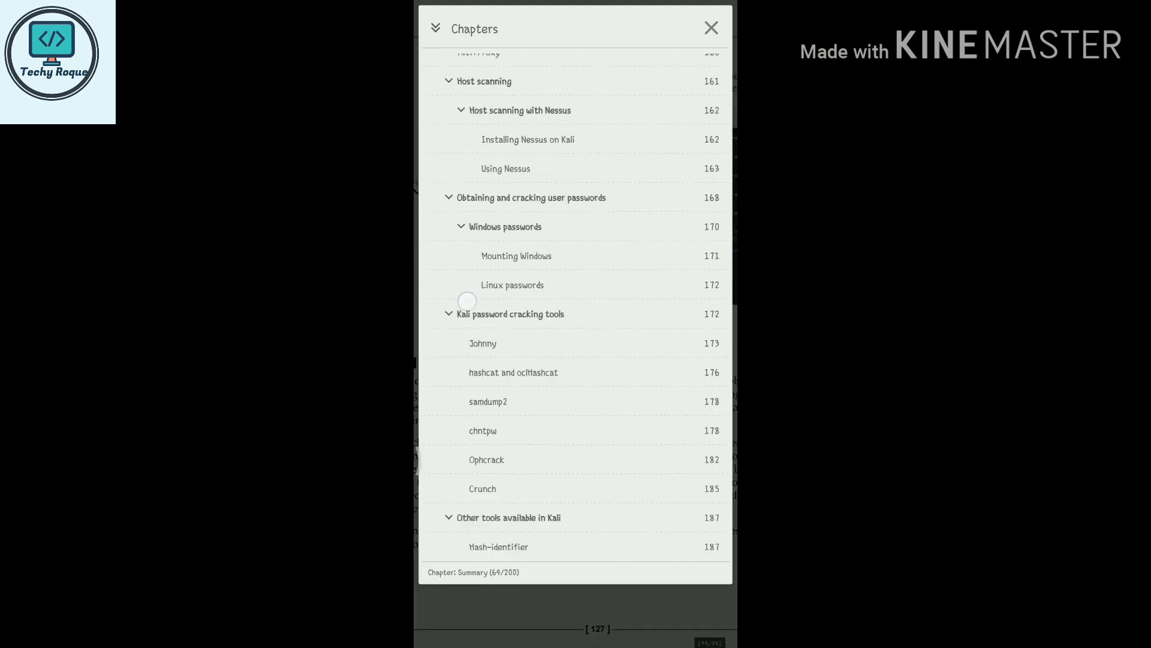
scroll(510, 459, "up", 20)
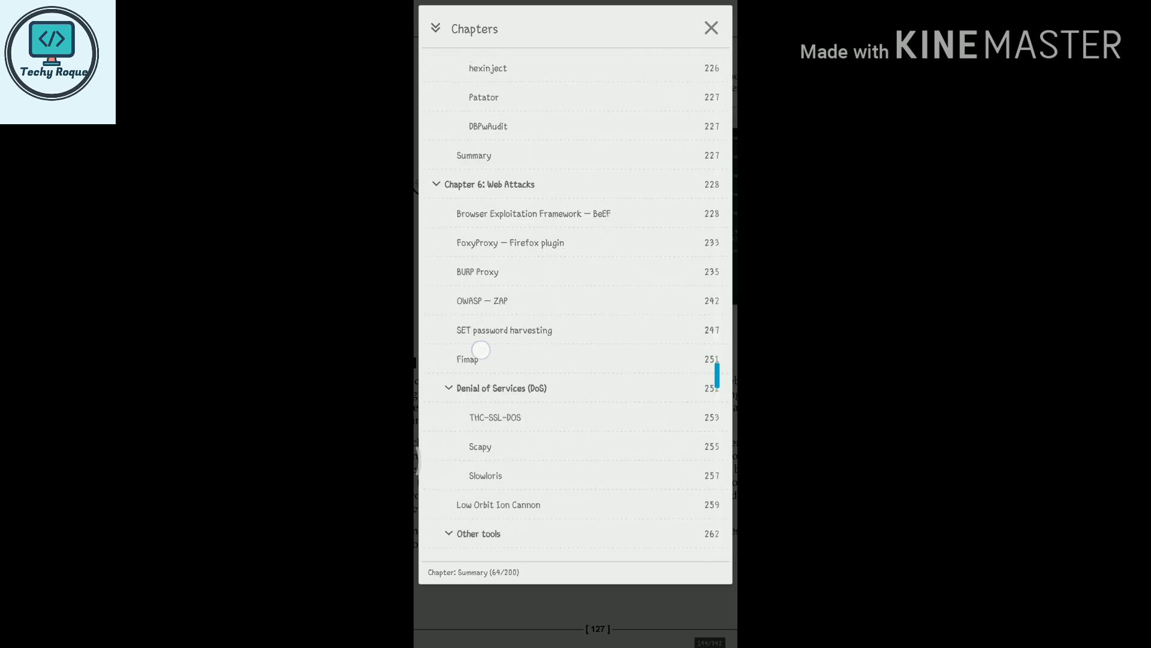
scroll(489, 389, "up", 3)
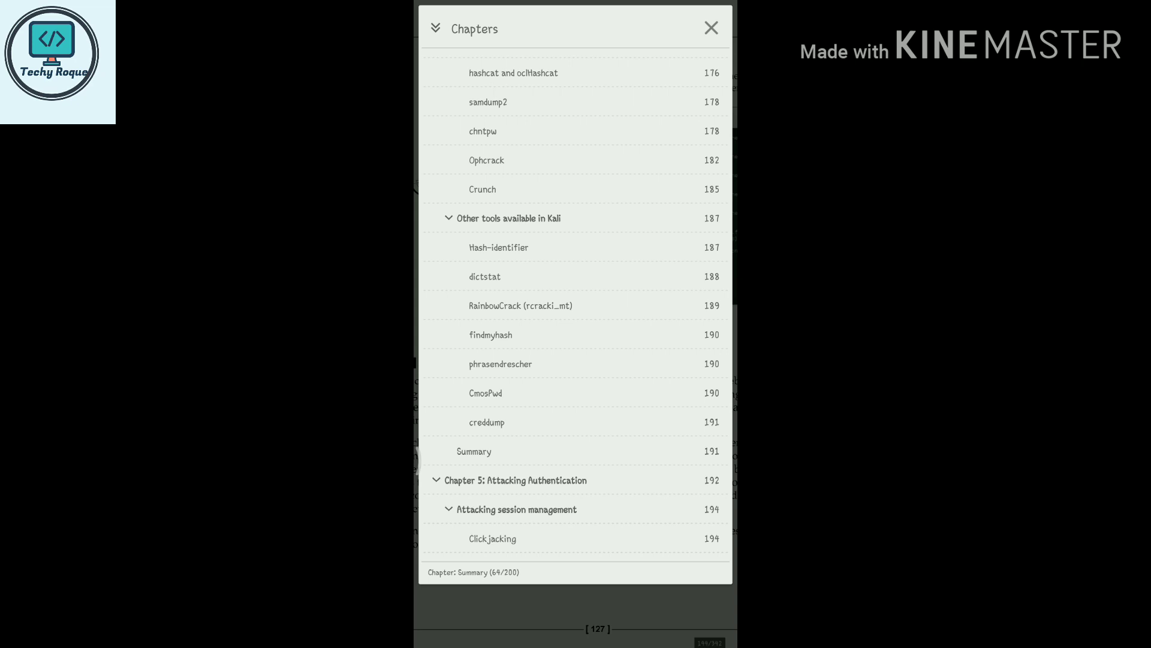
left_click(508, 218)
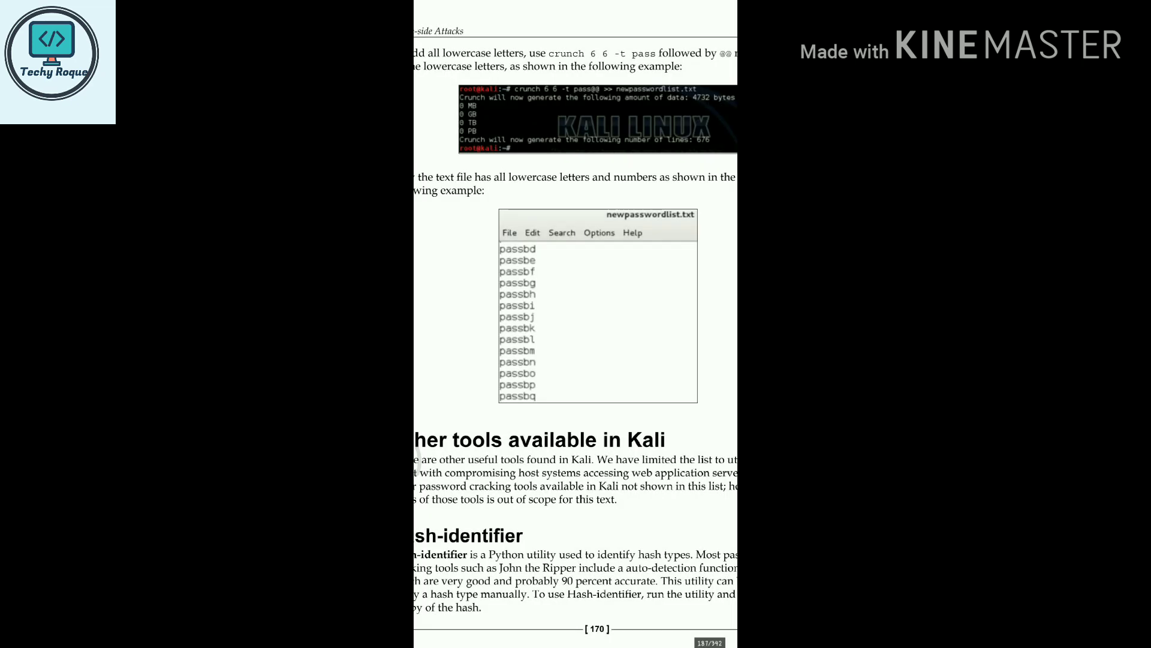
double_click(480, 242)
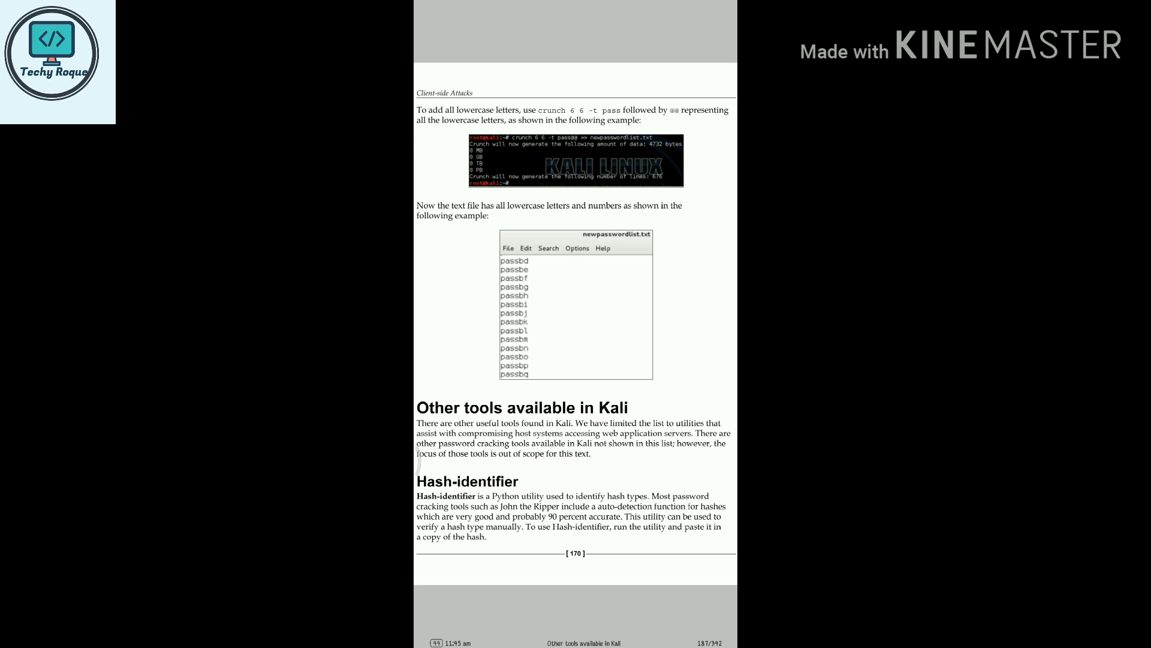
left_click(569, 323)
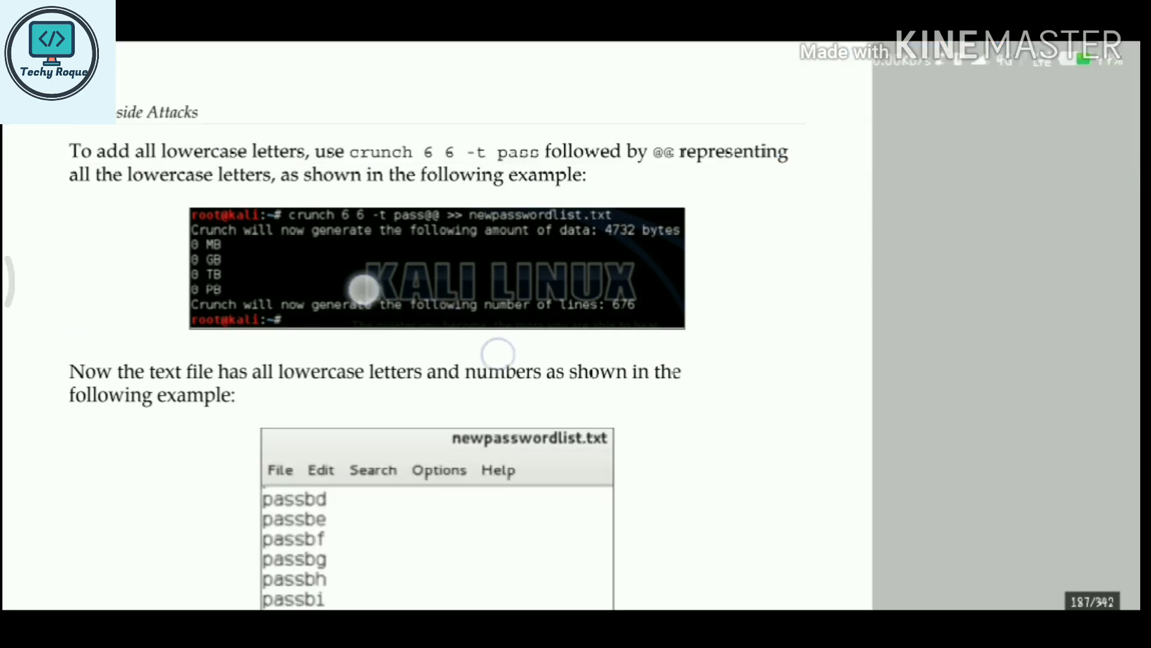
Zoom into the terminal screenshot and scroll on to page 188, checking the ⋮ menu
mouse_move(360, 291)
left_mouse_down()
mouse_move(262, 259)
mouse_move(575, 362)
left_mouse_up()
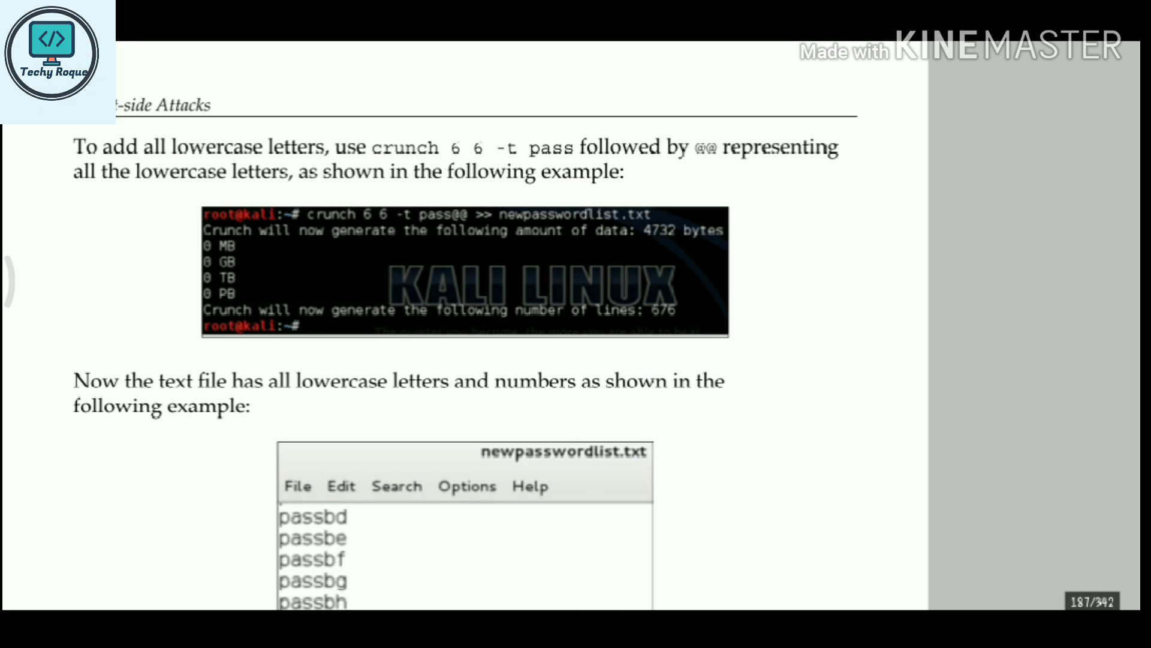
scroll(481, 275, "down", 10)
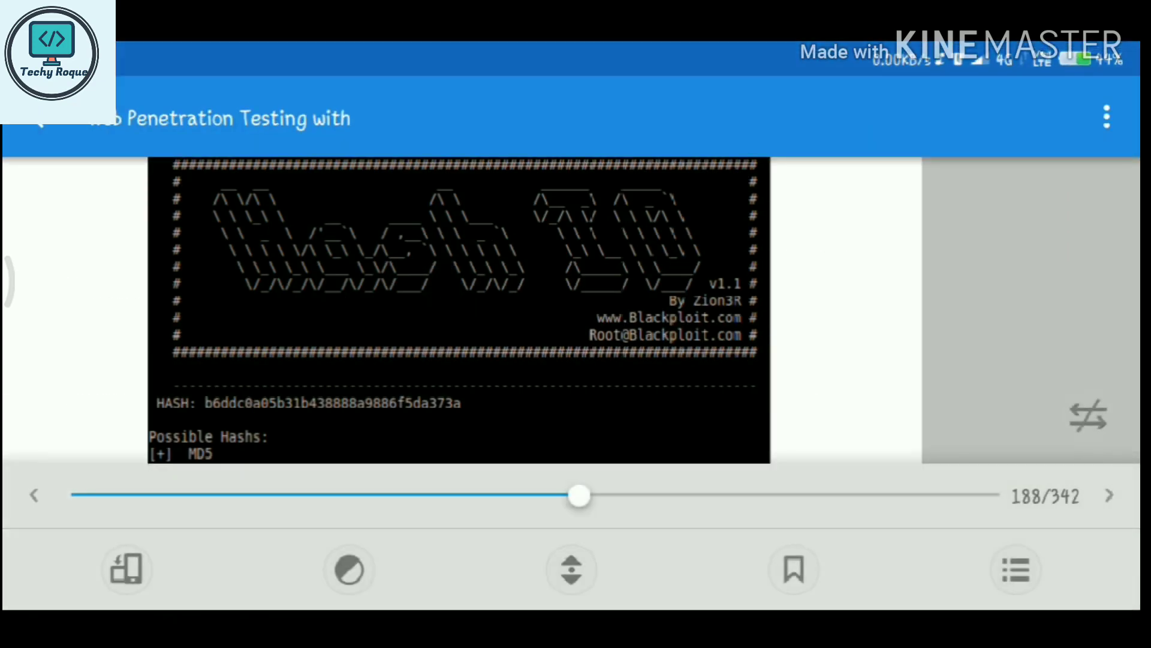
left_click(1107, 117)
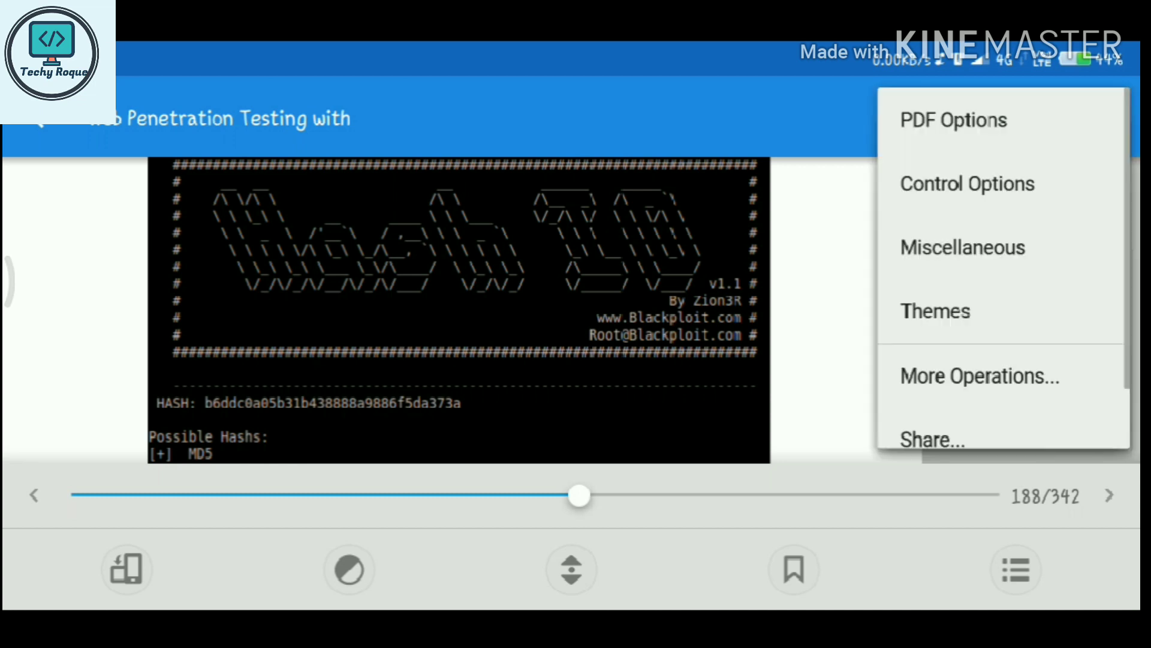
scroll(1004, 270, "down", 2)
key("Escape")
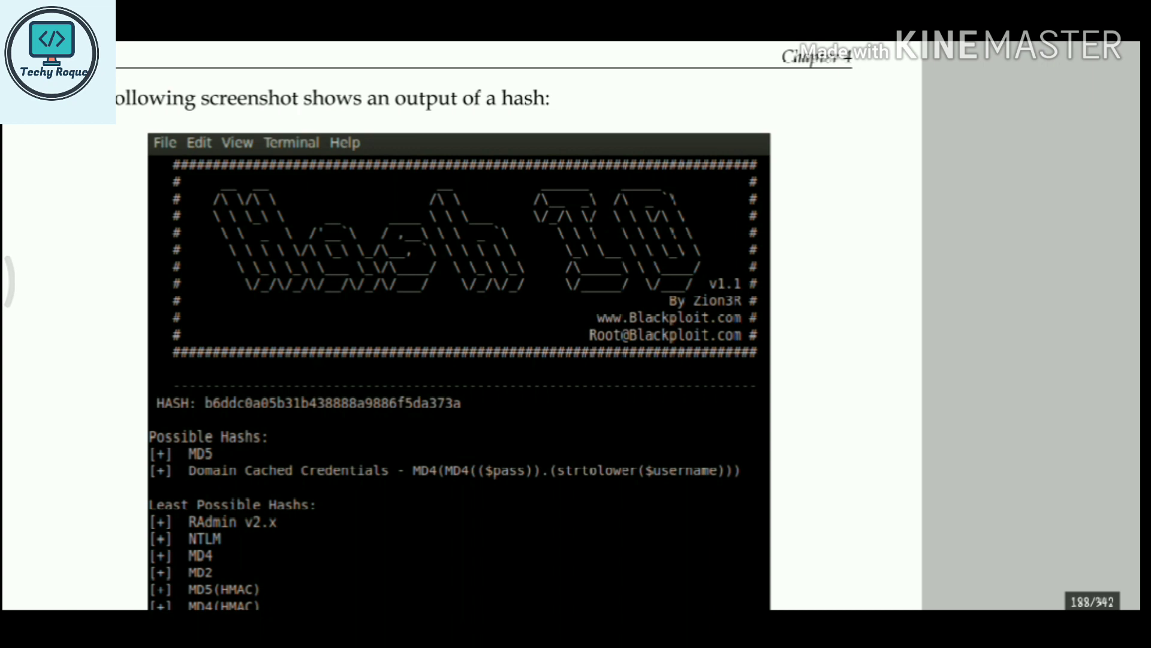
scroll(428, 324, "up", 3)
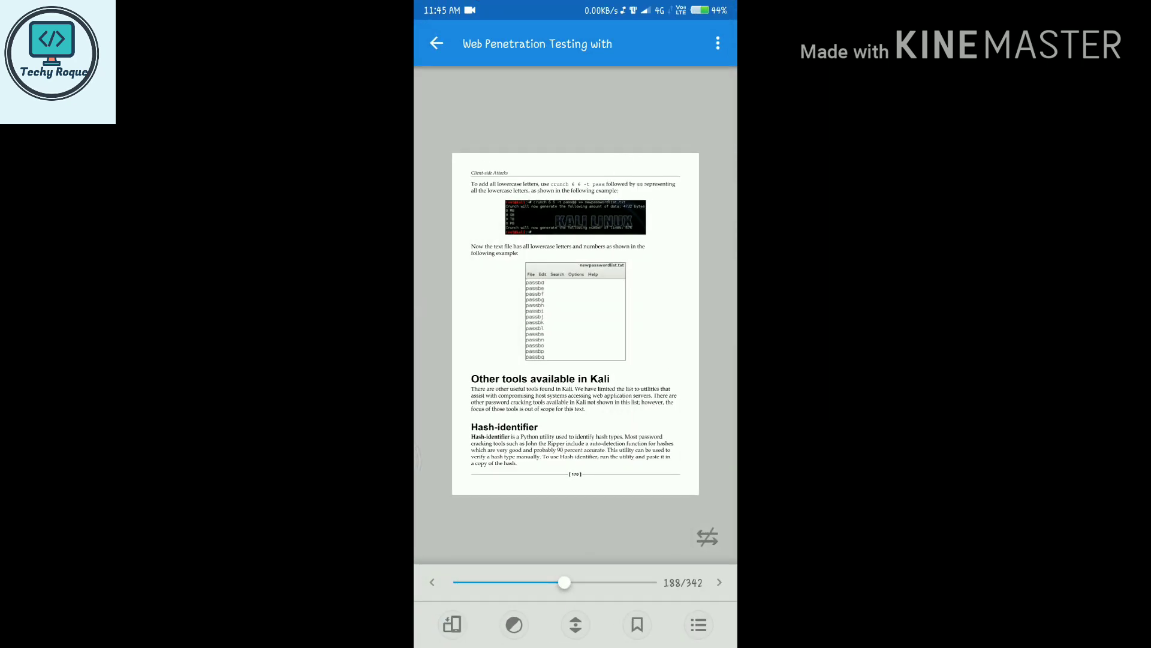
double_click(576, 324)
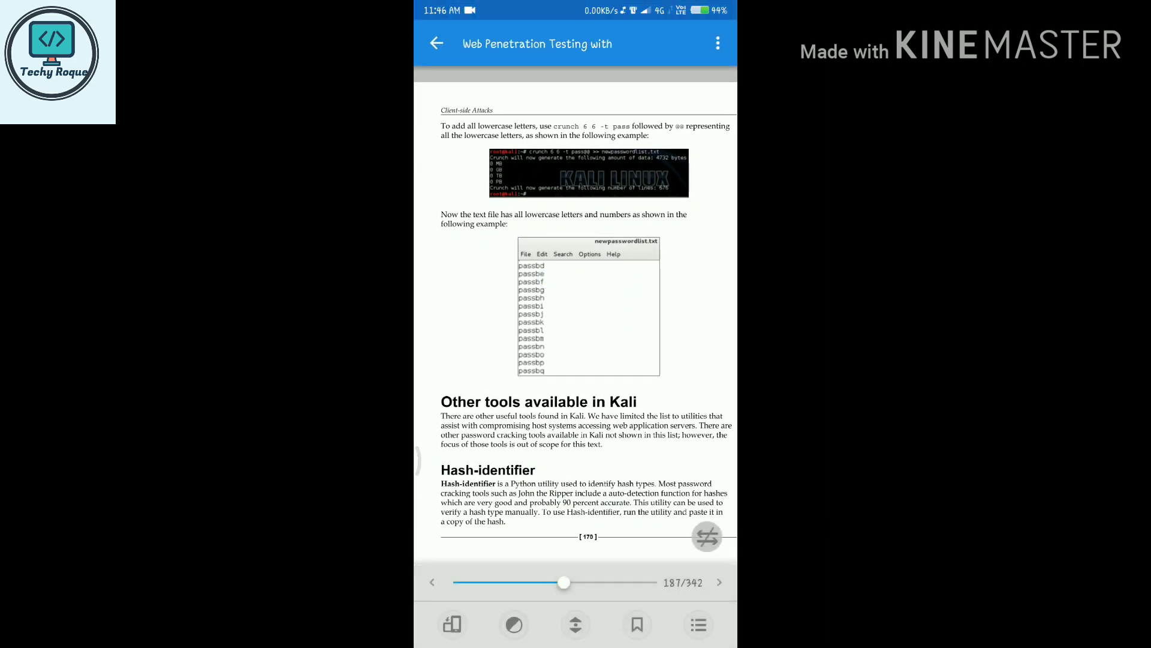
left_click(718, 42)
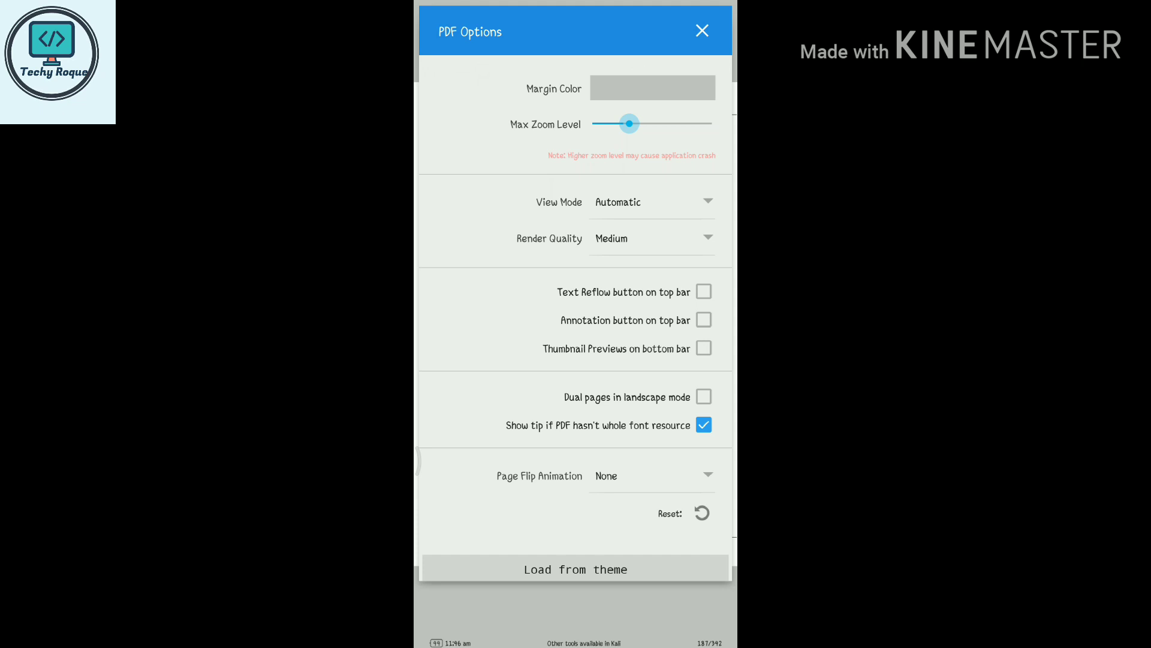
left_click(702, 31)
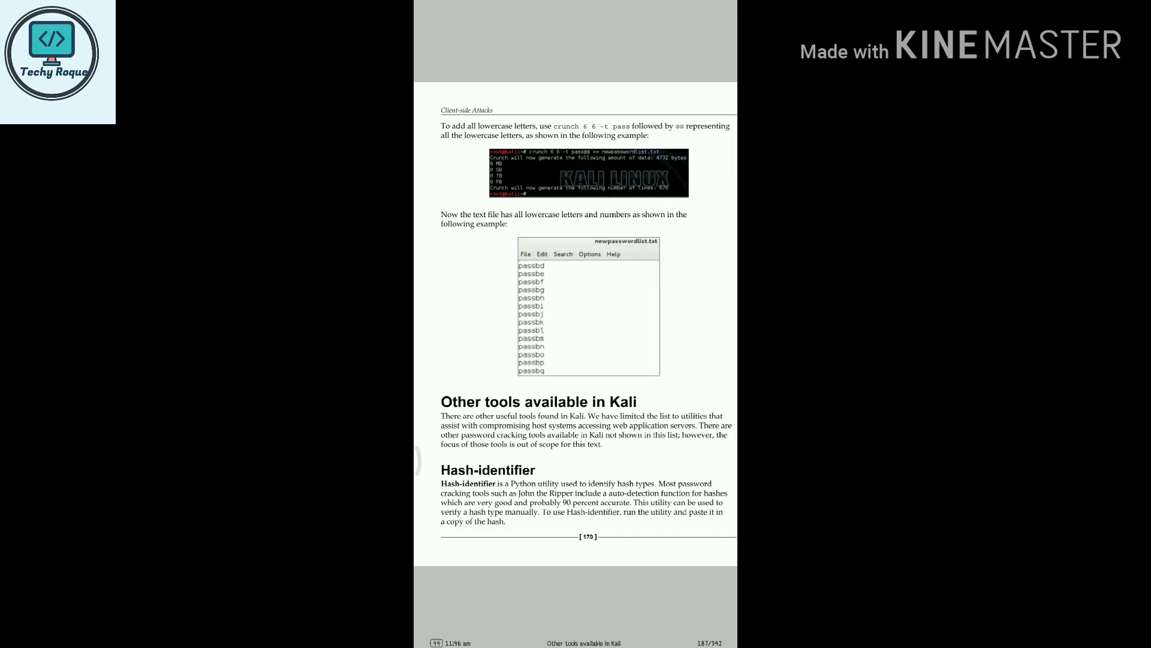
left_click(556, 310)
left_click(726, 43)
key("Escape")
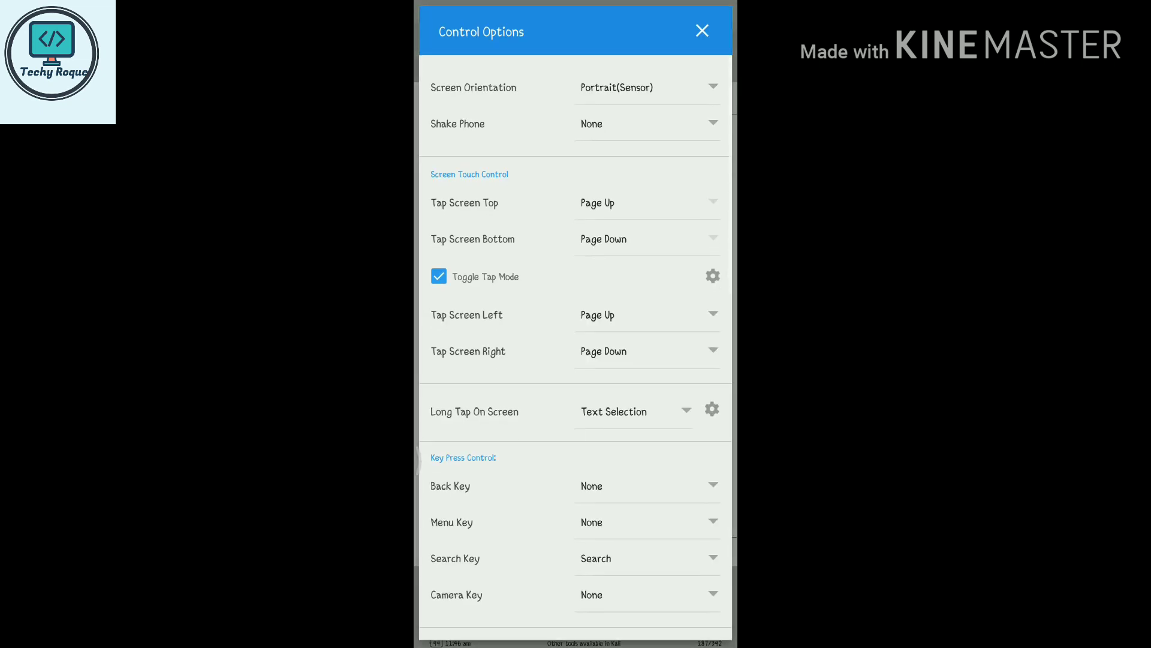
left_click(647, 88)
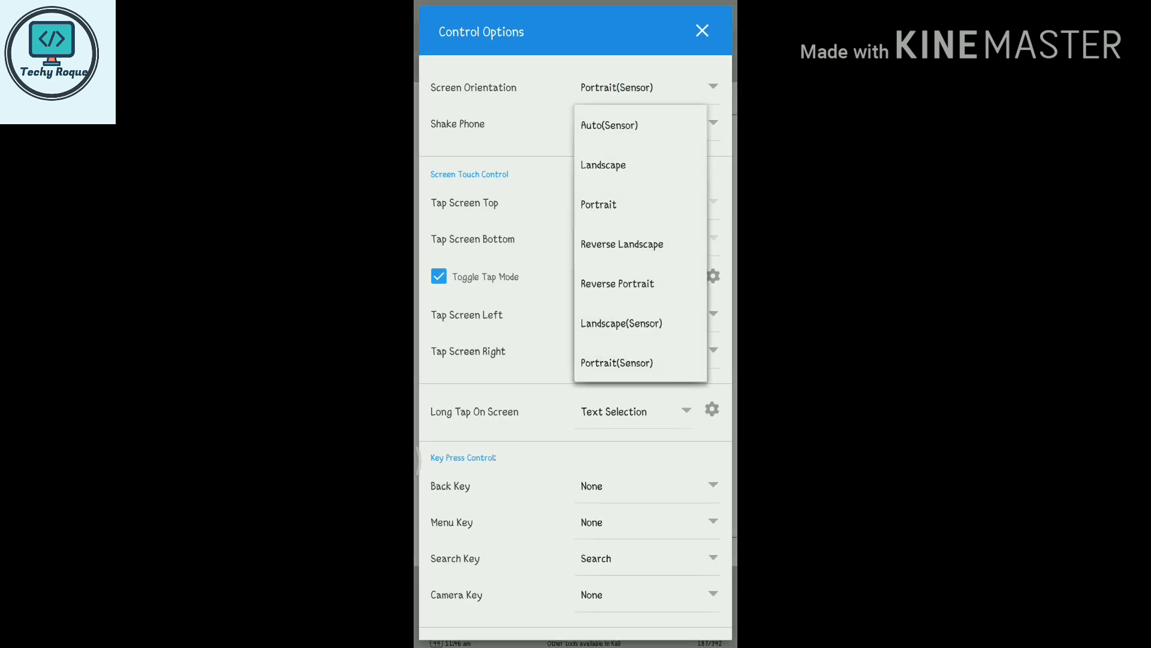
left_click(561, 302)
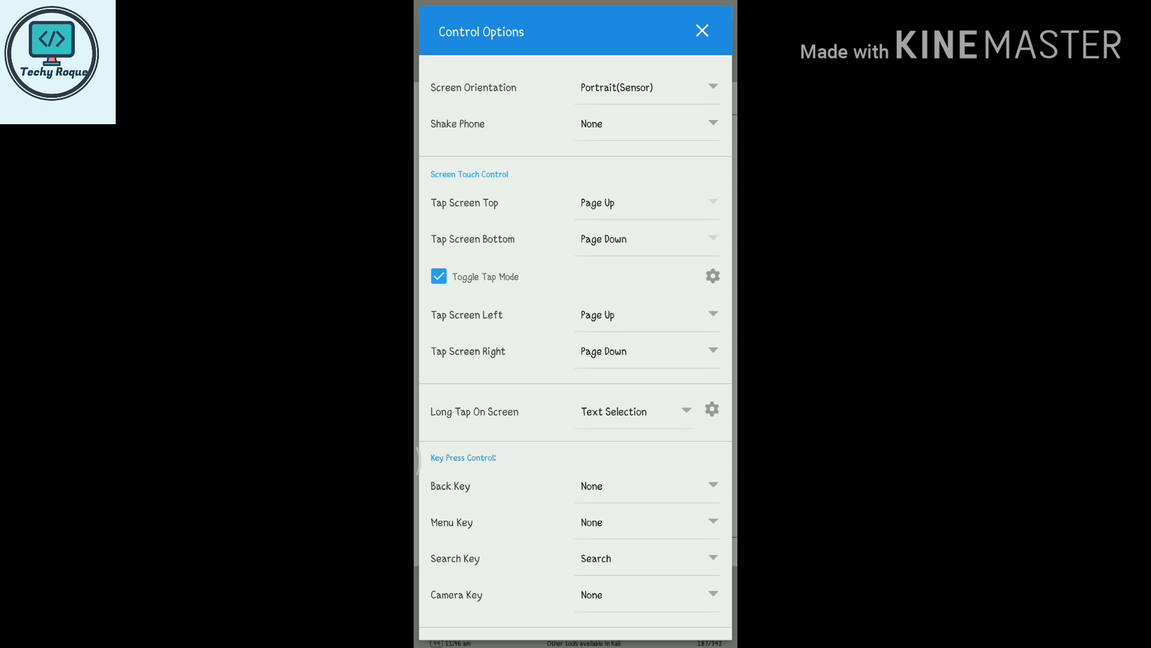
left_click(613, 125)
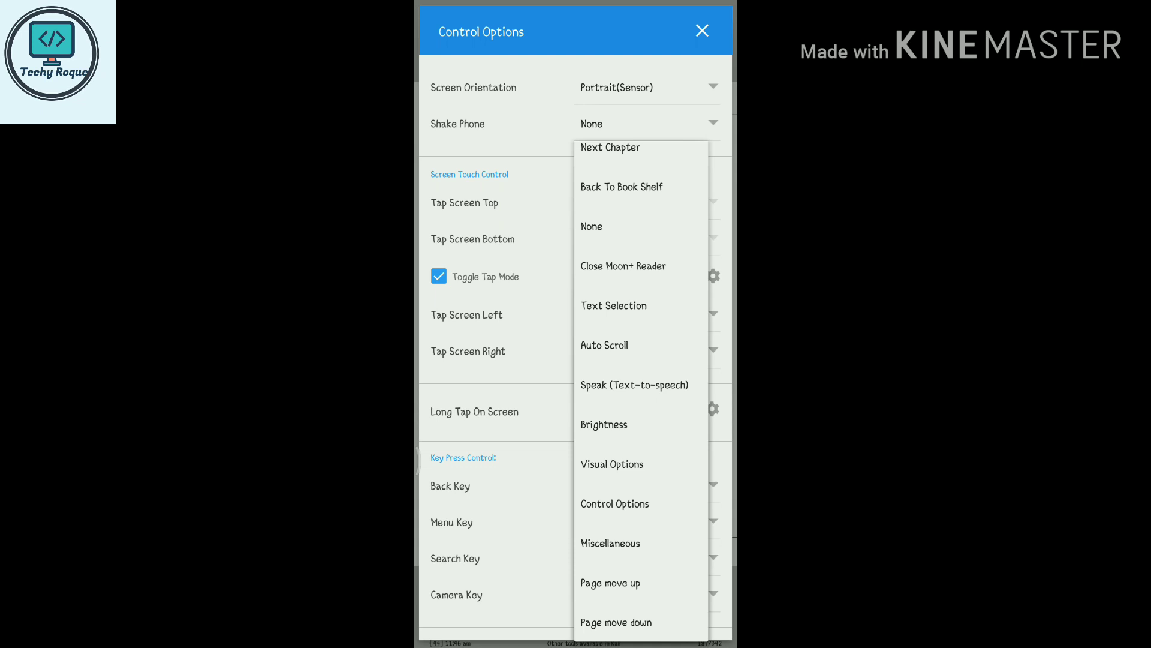
left_click(547, 276)
left_click_drag(524, 316, 524, 224)
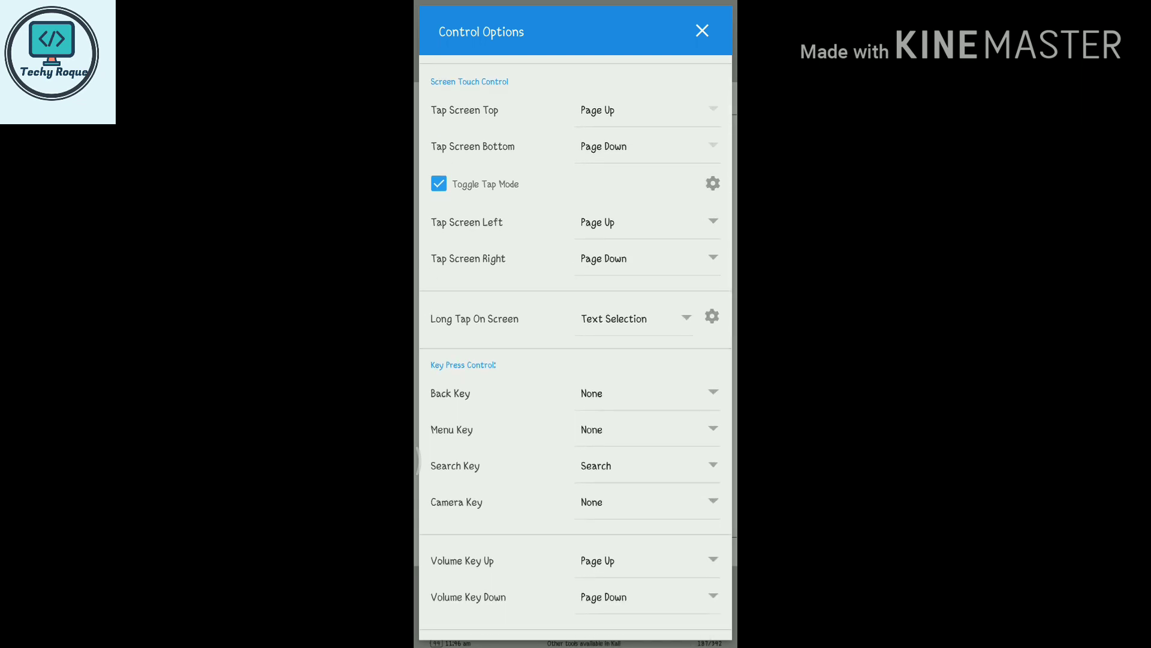
scroll(576, 348, "down", 7)
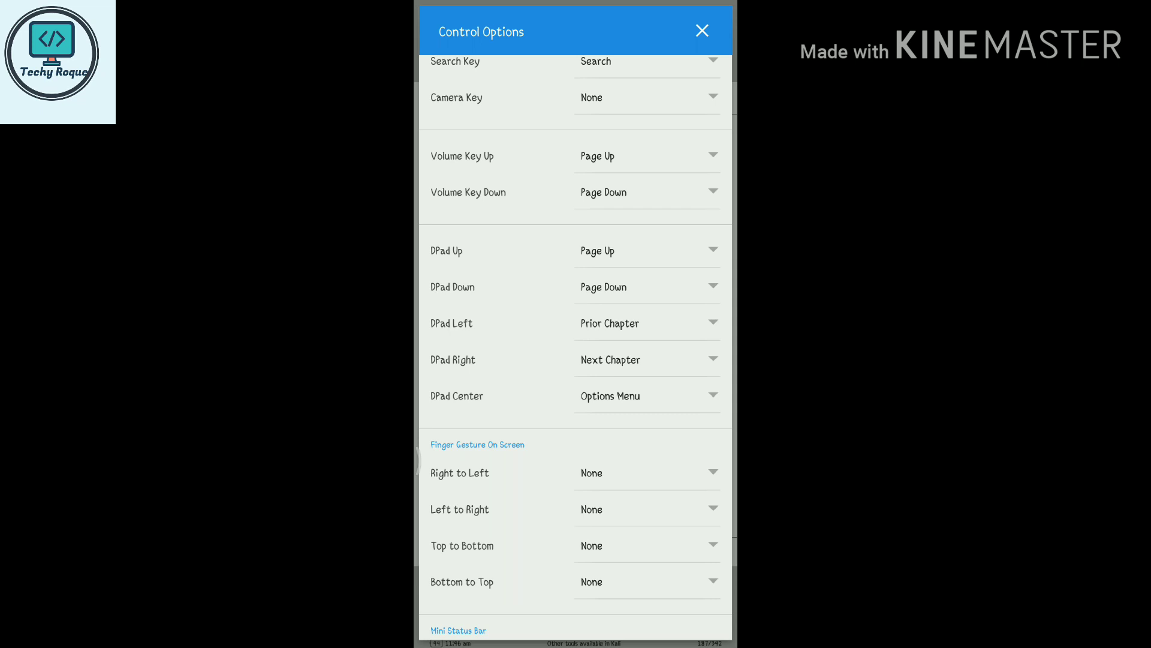
scroll(576, 346, "down", 1)
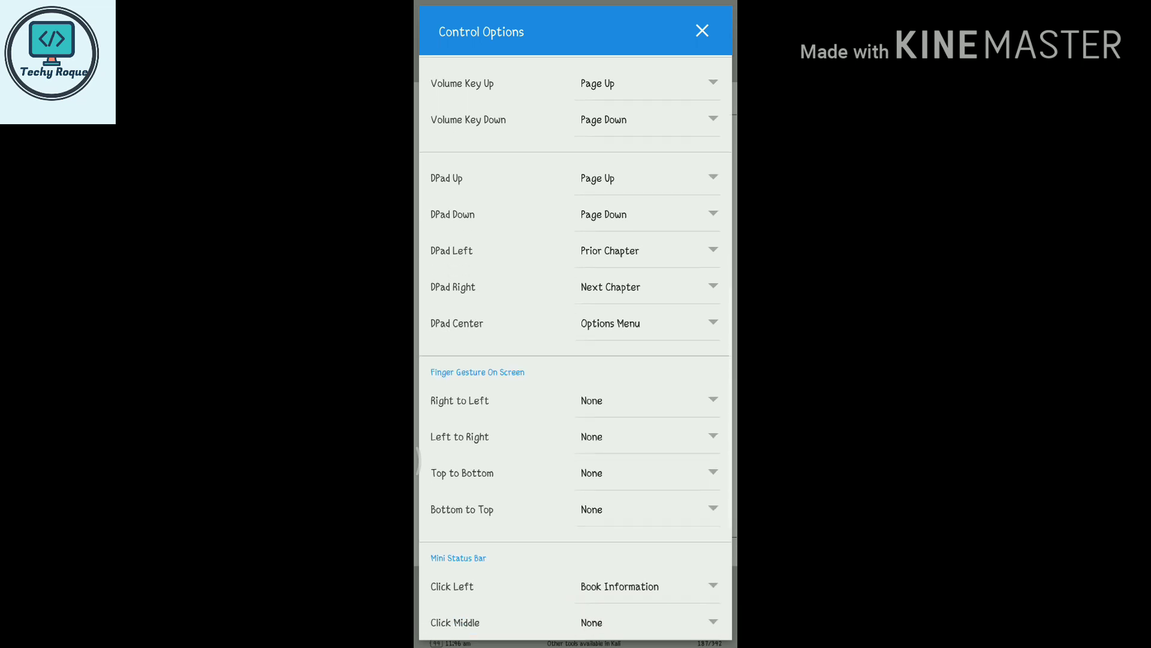
key("Escape")
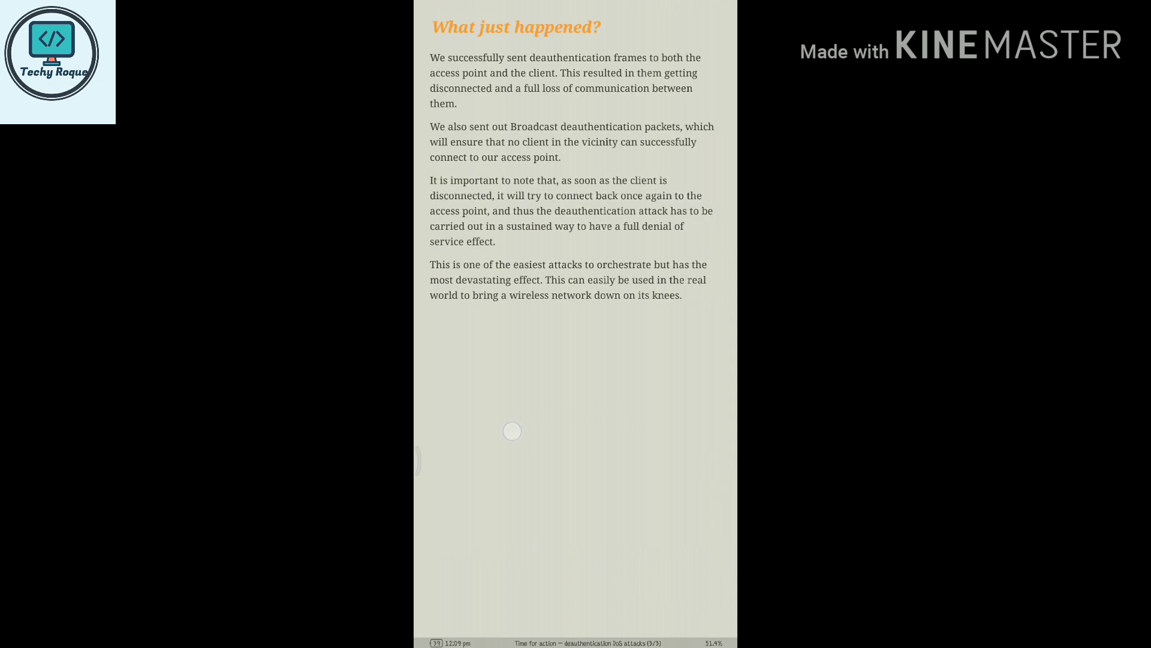
Show the reader bars over the Kali Linux Wireless Penetration Testing page
left_click(576, 324)
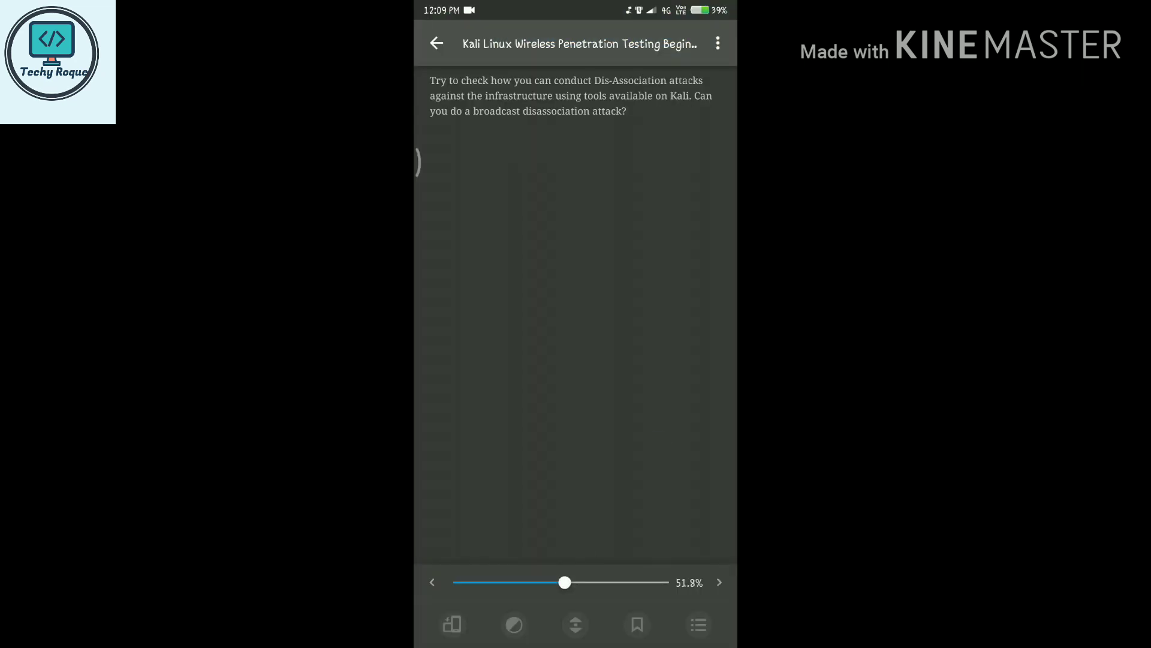
Turn two pages, toggle night mode several times, and glance at the chapter list
left_click(683, 460)
left_click(686, 461)
left_click(683, 481)
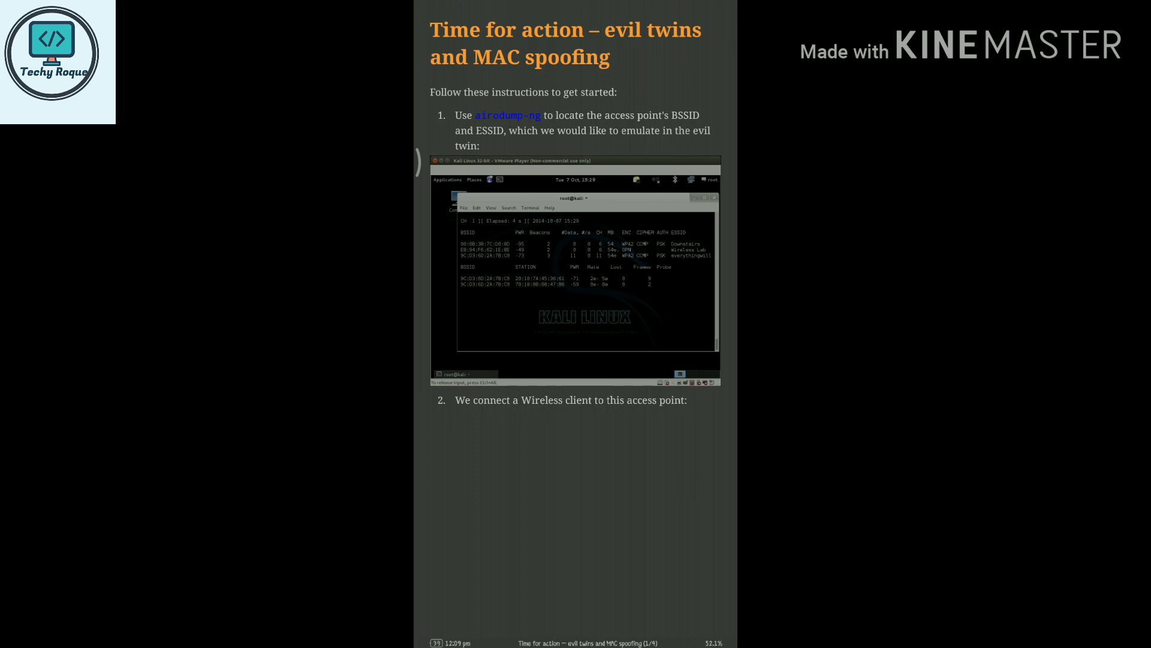
left_click(575, 334)
left_click(513, 624)
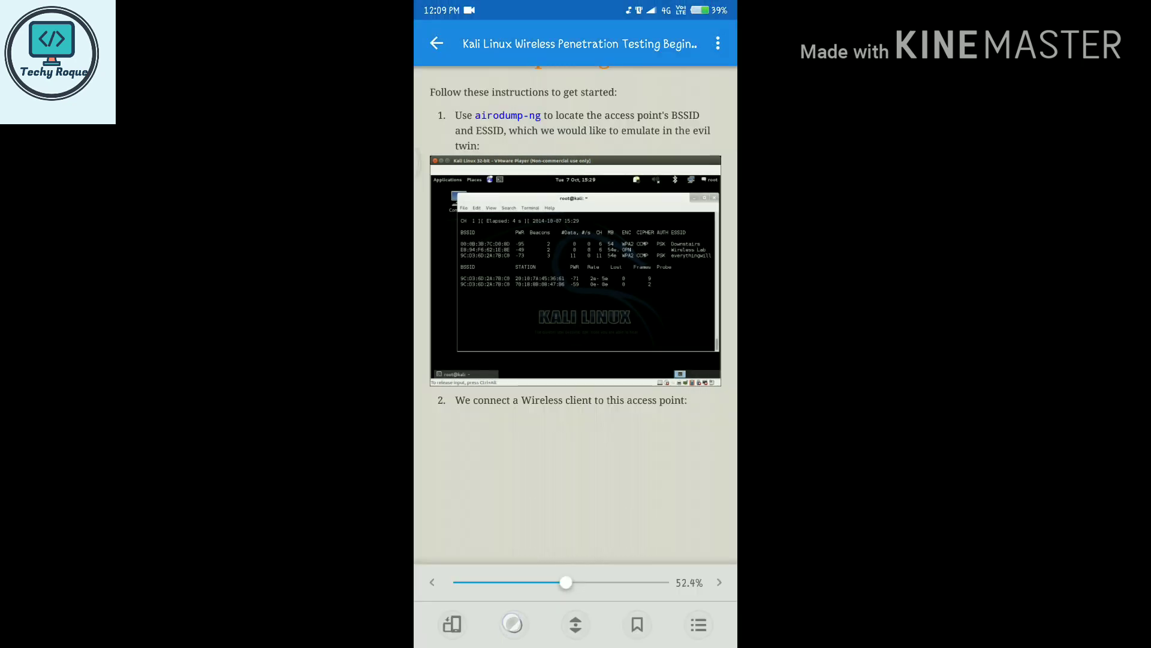
left_click(513, 624)
left_click(513, 623)
left_click(512, 624)
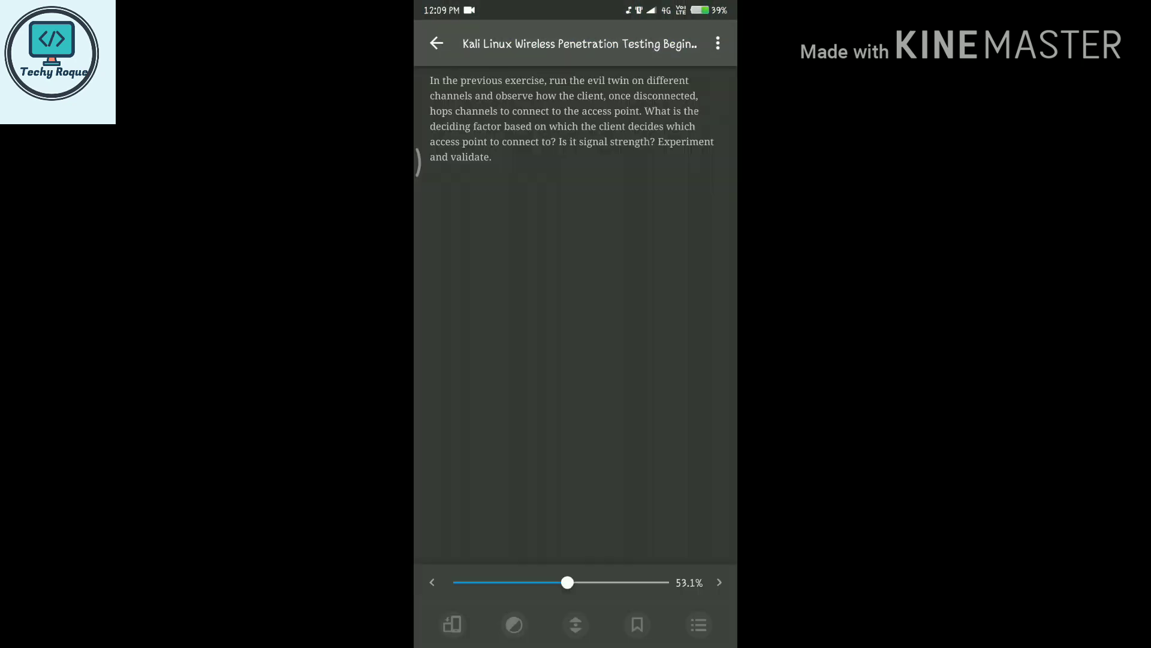
left_click(699, 624)
scroll(576, 300, "down", 10)
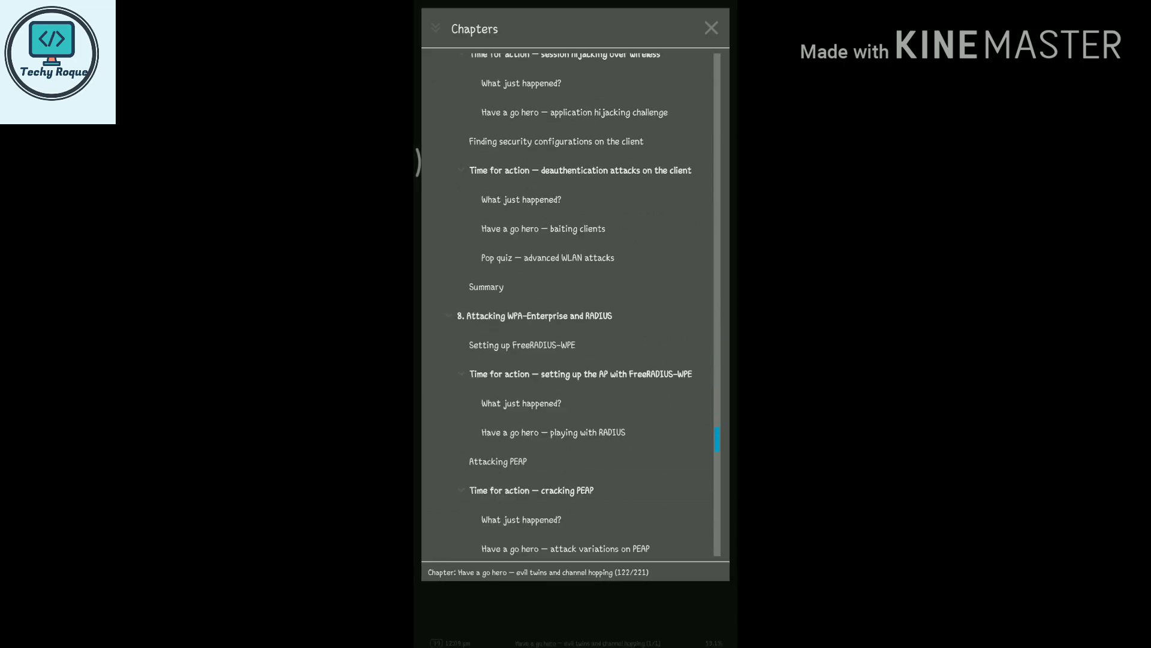
left_click(711, 28)
Apply the parchment Day 1 theme from the ⋮ Themes list
left_click(548, 330)
left_click(718, 44)
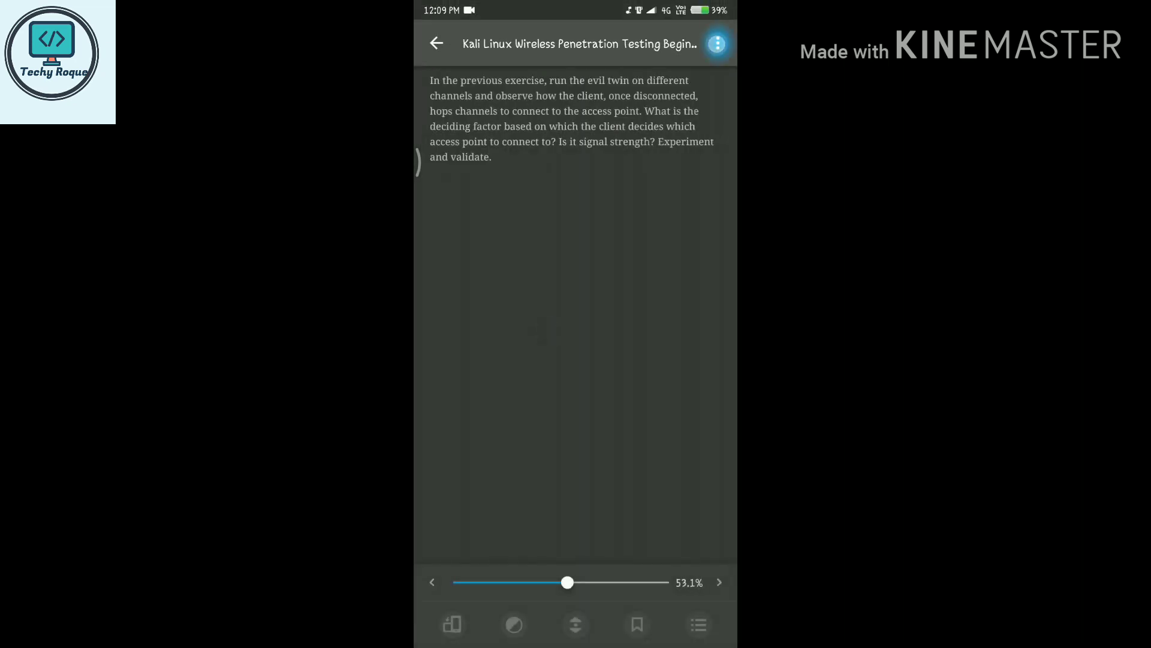
left_click(646, 190)
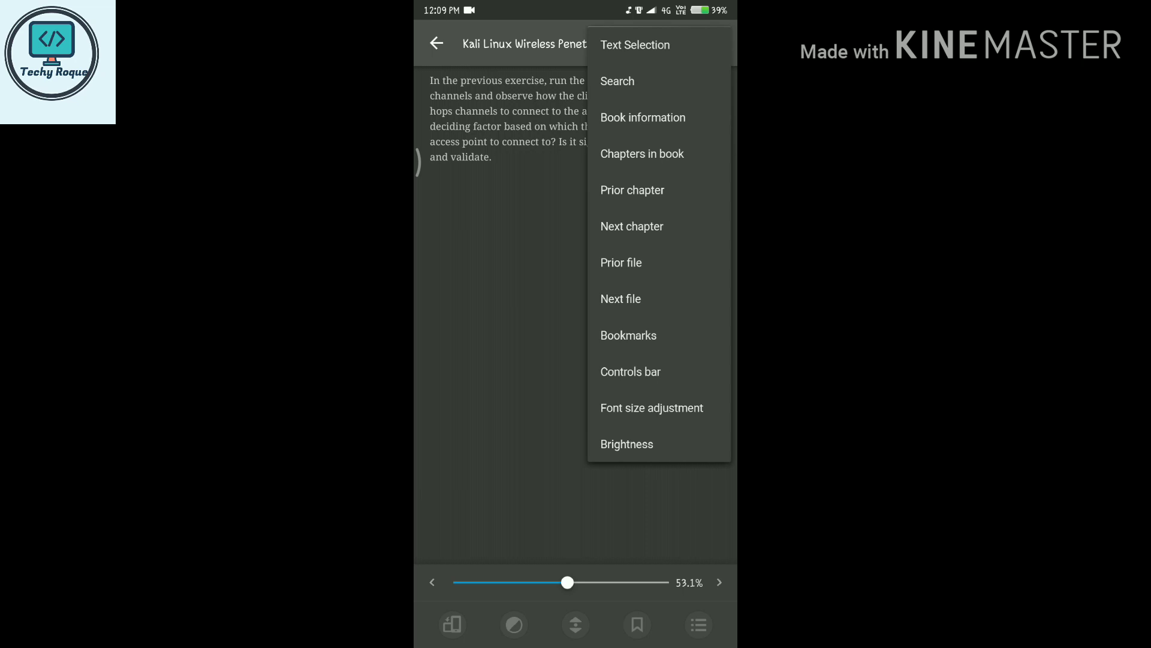
left_click(524, 190)
left_click(722, 43)
left_click(621, 154)
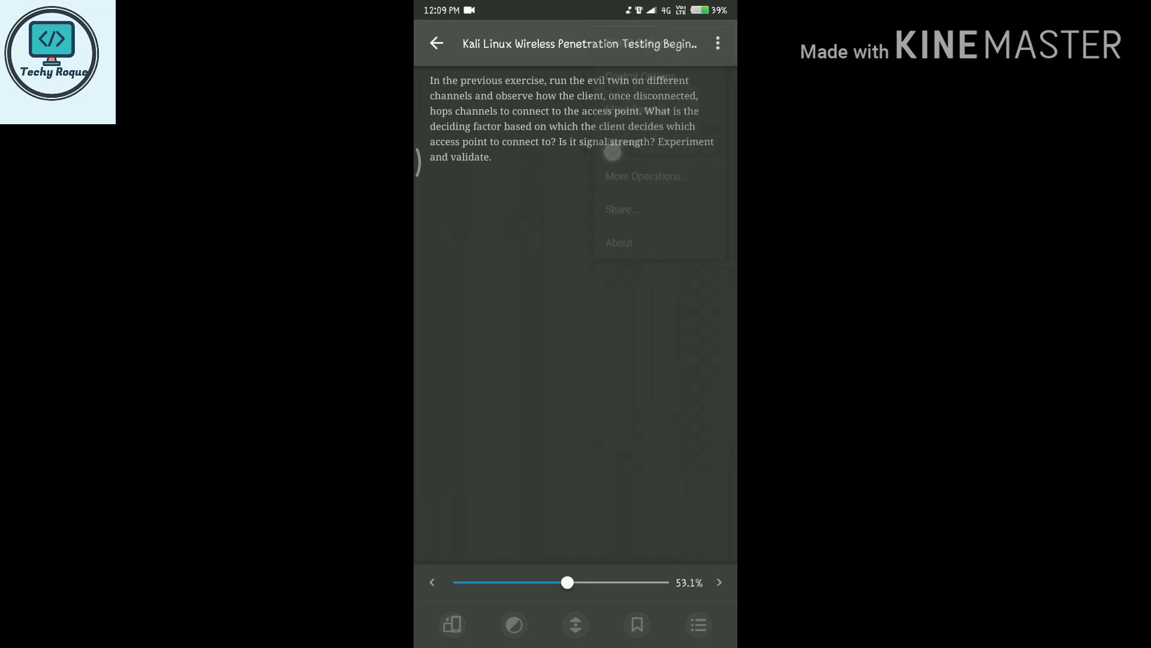
left_click(495, 234)
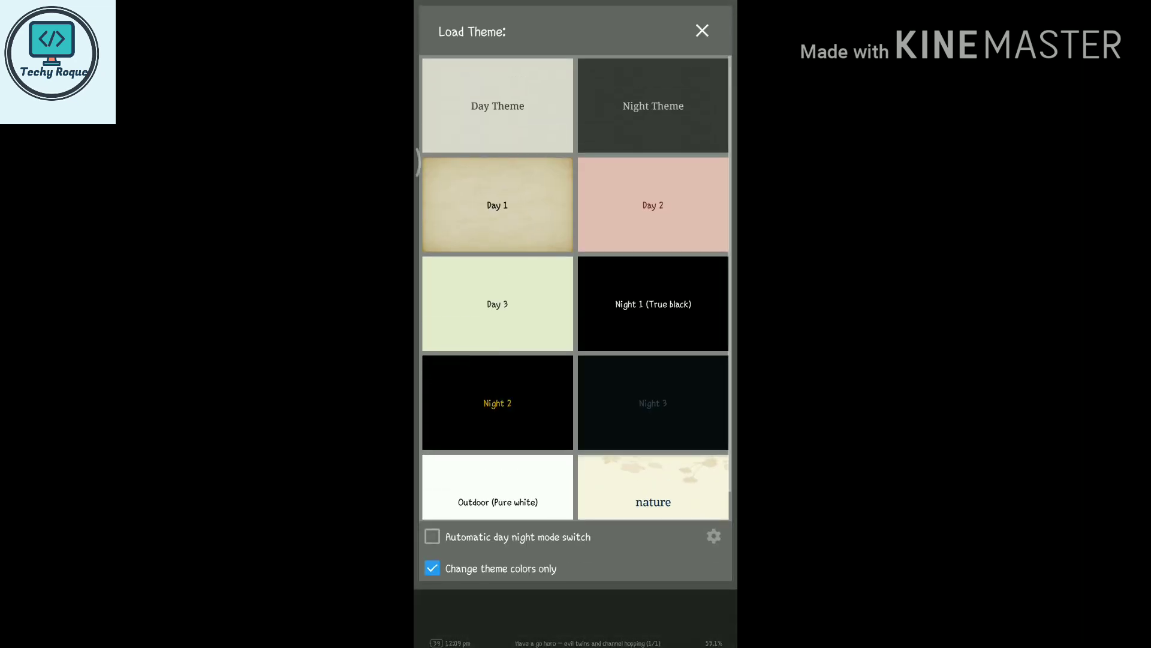